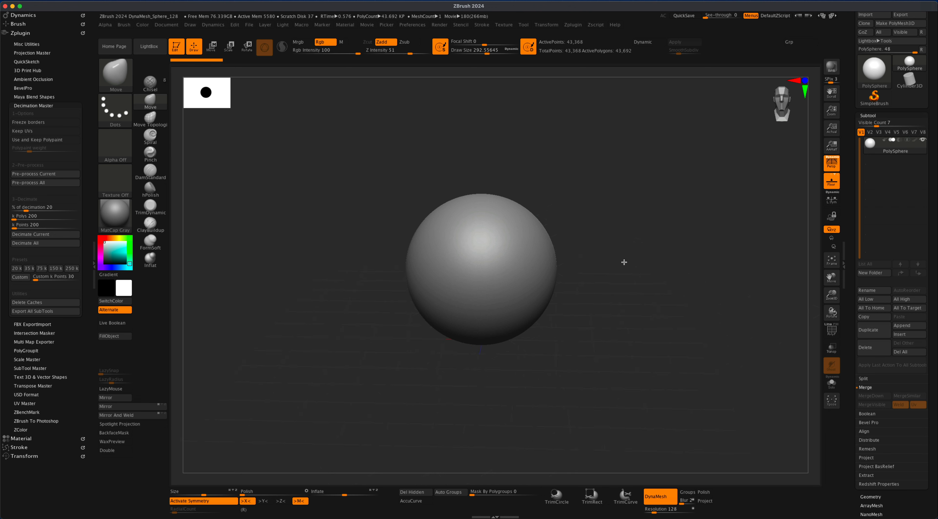
# - Insert a Plane3D as a new subtool and delete the original PolySphere subtool
pyautogui.moveTo(615, 268)
pyautogui.keyDown('alt'); pyautogui.mouseDown()
pyautogui.moveTo(627, 252)
pyautogui.moveTo(619, 281)
pyautogui.mouseUp(); pyautogui.keyUp('alt')
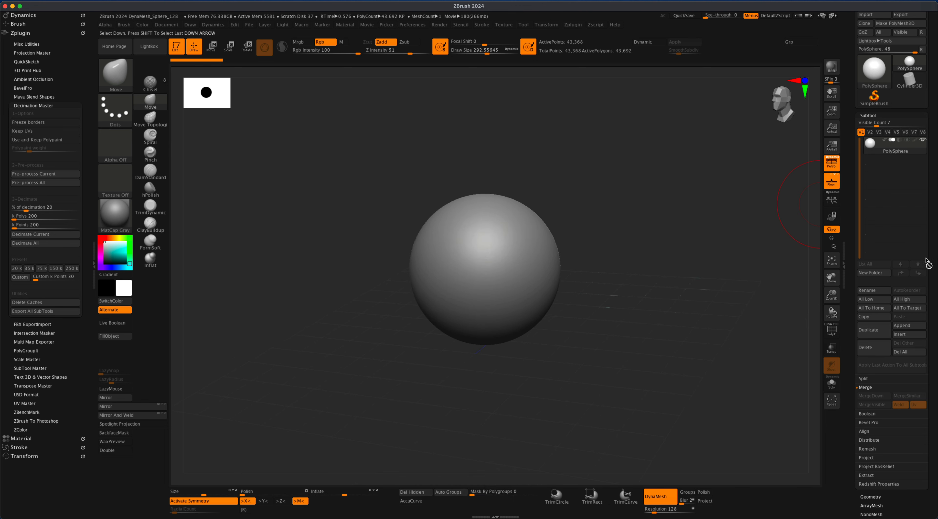
pyautogui.click(901, 335)
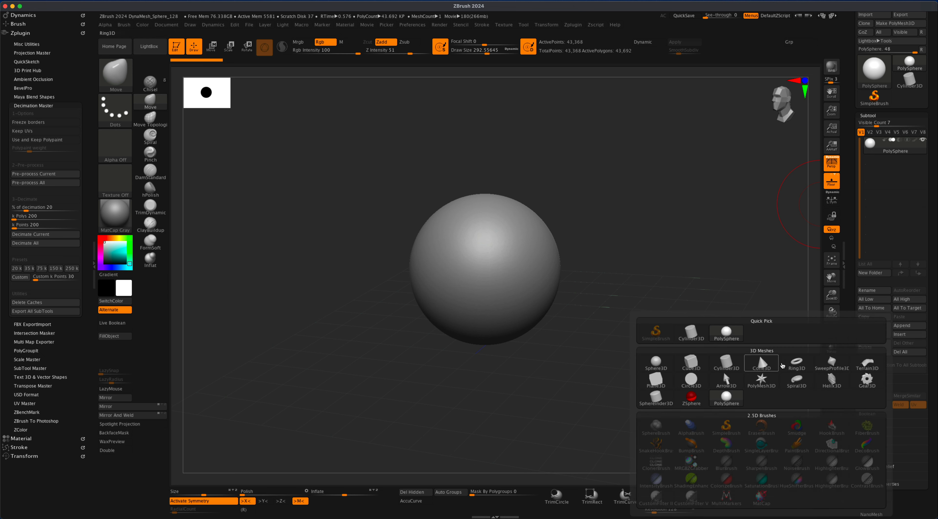
pyautogui.click(658, 381)
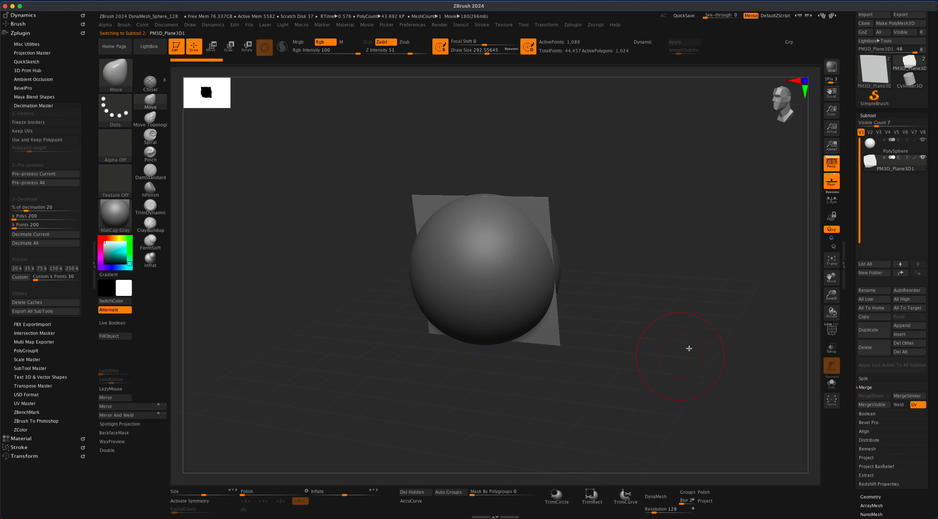
pyautogui.click(874, 146)
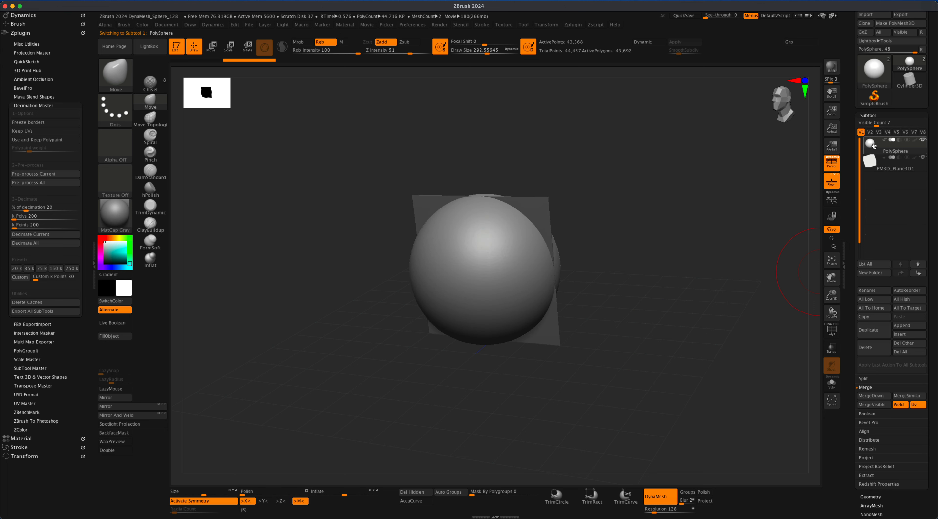
pyautogui.click(865, 353)
pyautogui.click(799, 367)
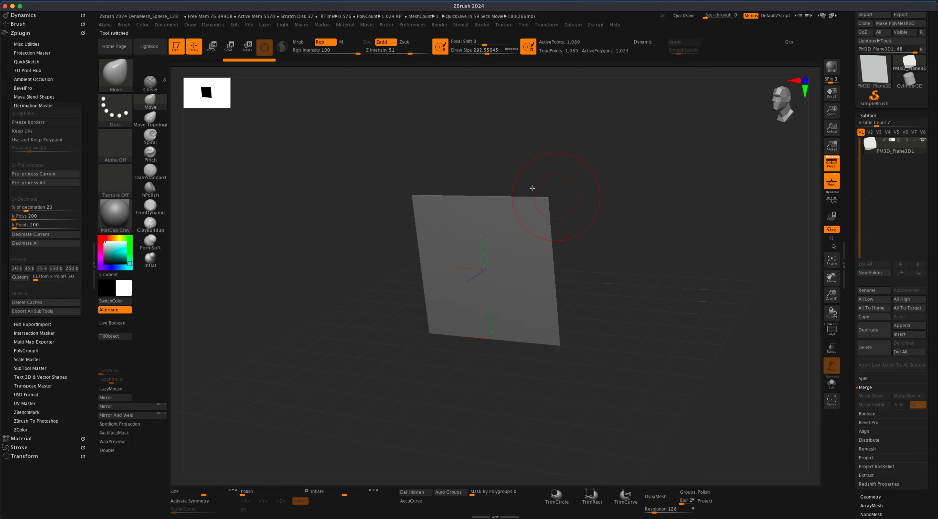
# - Rotate the plane about its X axis until it lies flat, and enlarge it uniformly
pyautogui.click(216, 47)
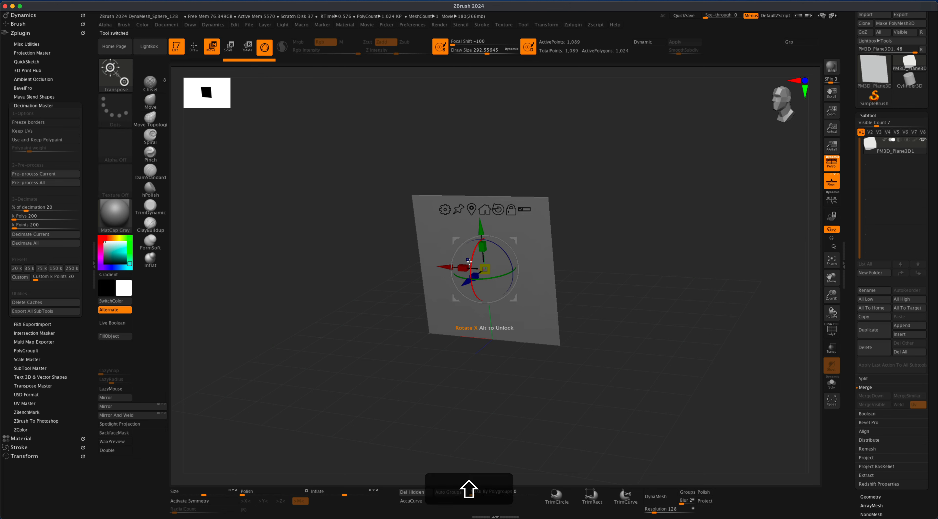
pyautogui.keyDown('shift'); pyautogui.moveTo(470, 261); pyautogui.dragTo(488, 255); pyautogui.keyUp('shift')
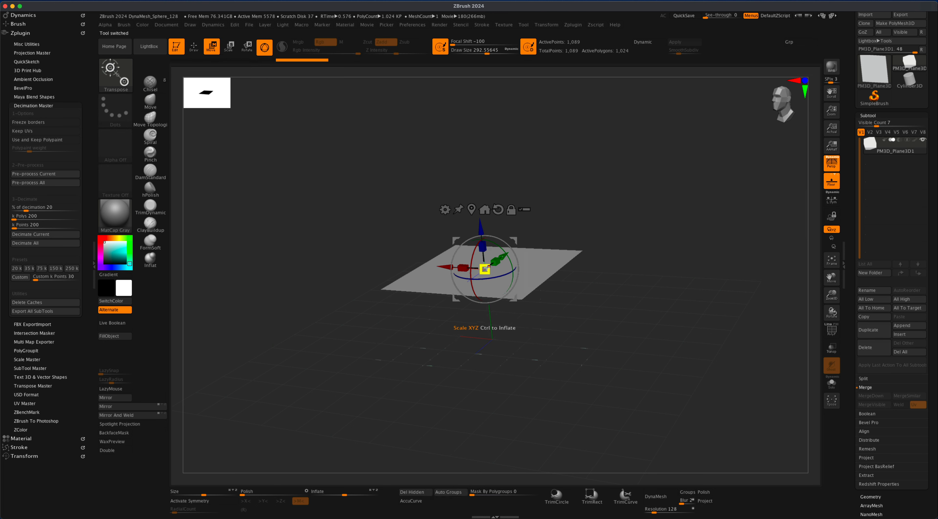
pyautogui.moveTo(488, 268); pyautogui.dragTo(669, 230)
# - Switch off perspective in a top view of the plane and assign the MeshExtrudePropDepth brush to masking strokes
pyautogui.keyDown('alt'); pyautogui.moveTo(716, 177); pyautogui.dragTo(665, 197); pyautogui.keyUp('alt')
pyautogui.click(831, 162)
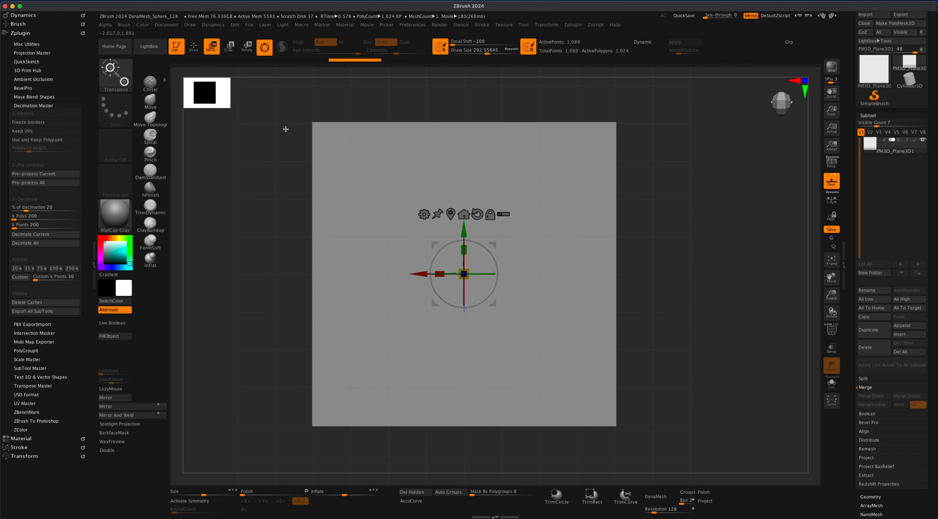
pyautogui.press('super')
pyautogui.click(119, 79)
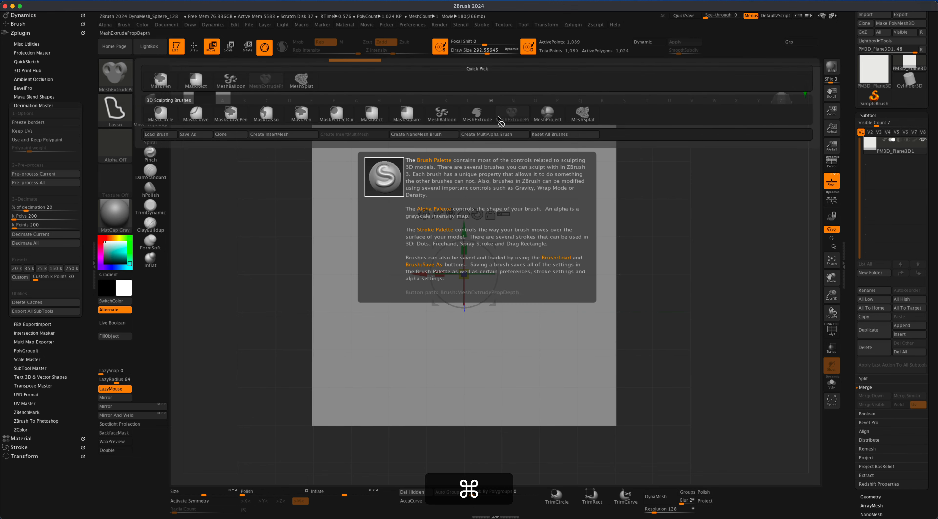
pyautogui.keyDown('super'); pyautogui.click(513, 115); pyautogui.keyUp('super')
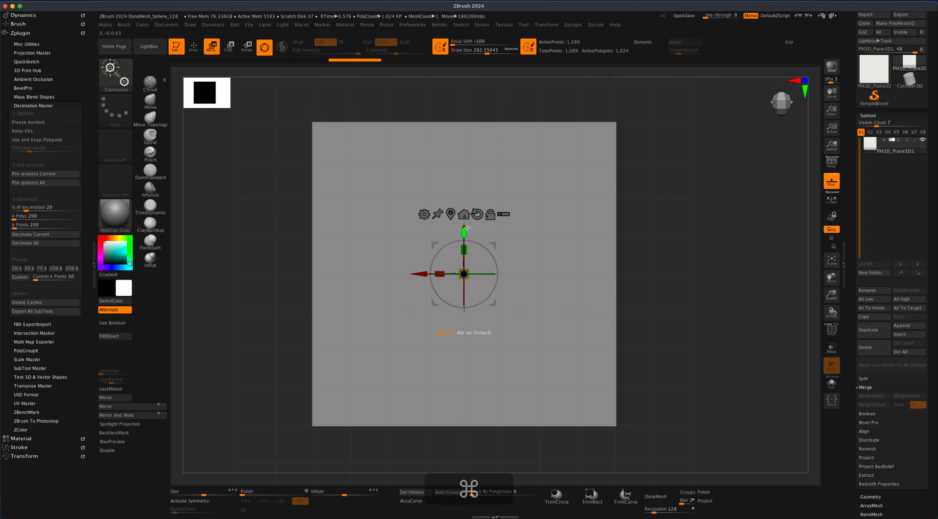
# - Reduce the draw size to about 177 and draw a closed half-silhouette with a narrow upper neck to extrude it from the plane
pyautogui.click(194, 47)
pyautogui.press('s')
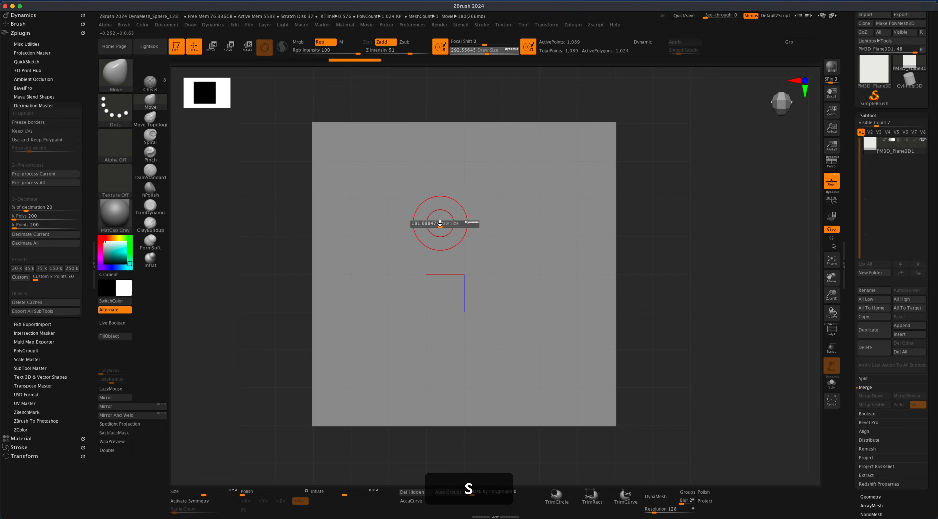
pyautogui.press('super')
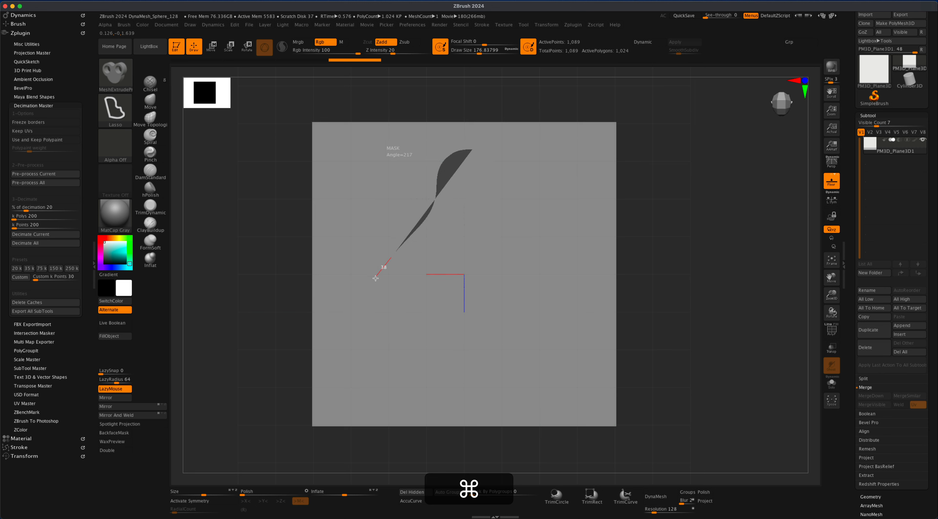
pyautogui.moveTo(376, 278)
pyautogui.keyDown('super'); pyautogui.mouseDown()
pyautogui.moveTo(388, 330)
pyautogui.moveTo(484, 424)
pyautogui.mouseUp(); pyautogui.keyUp('super')
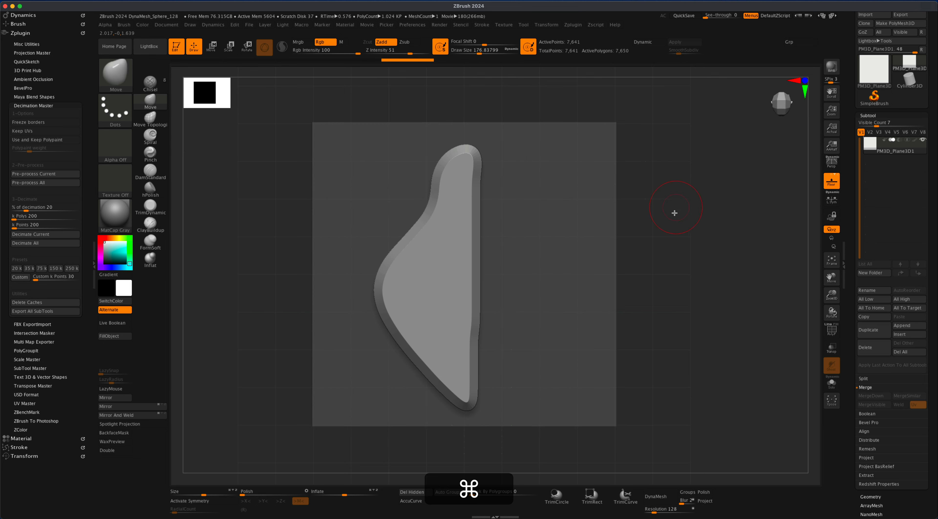
pyautogui.moveTo(674, 213)
pyautogui.mouseDown()
pyautogui.moveTo(694, 215)
pyautogui.moveTo(650, 221)
pyautogui.moveTo(691, 209)
pyautogui.moveTo(680, 199)
pyautogui.moveTo(675, 215)
pyautogui.moveTo(708, 189)
pyautogui.mouseUp()
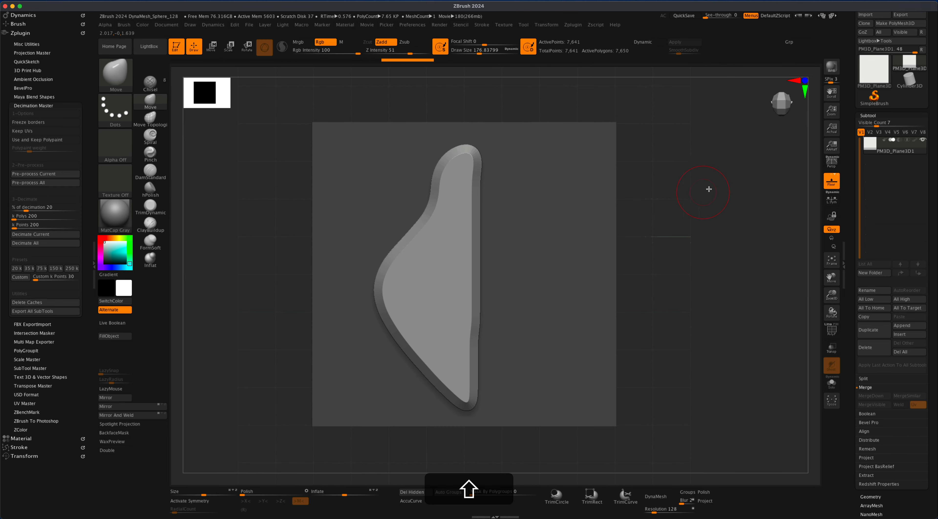
# - Split the unmasked extruded shape into its own subtool, select it and leave the base plane hidden
pyautogui.click(879, 380)
pyautogui.click(881, 413)
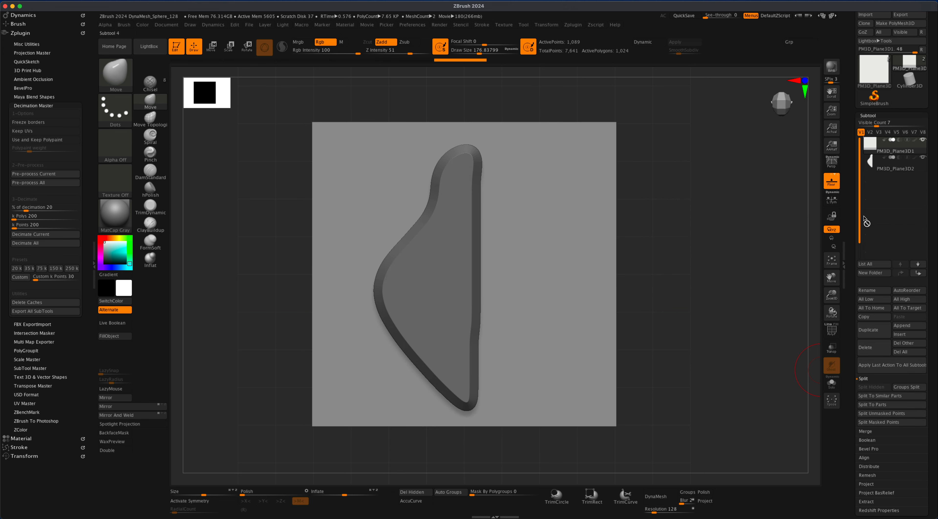
pyautogui.keyDown('alt'); pyautogui.click(895, 168); pyautogui.keyUp('alt')
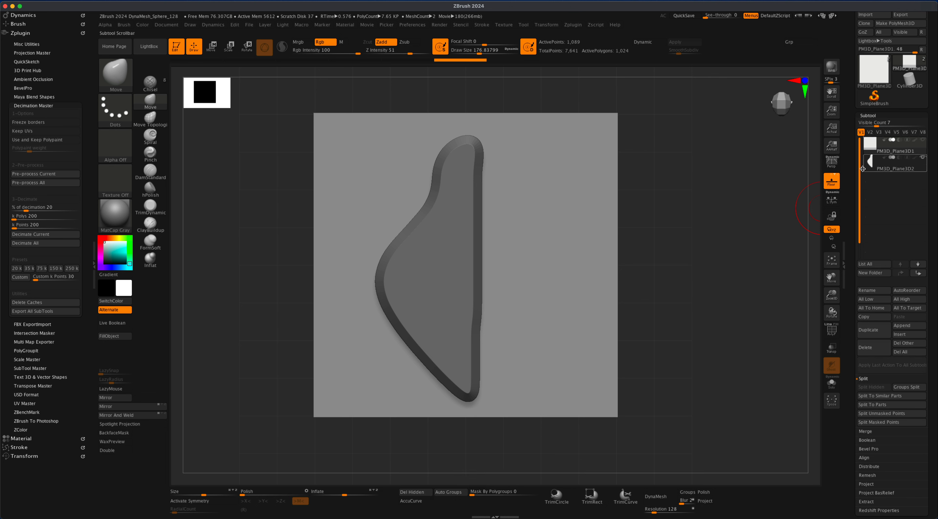
pyautogui.click(886, 169)
pyautogui.click(922, 168)
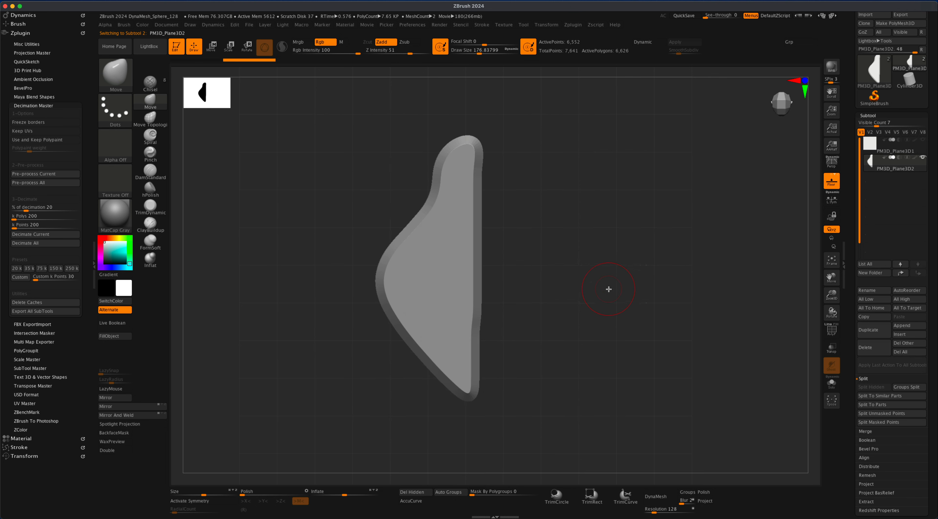
# - Cut the half-shape's inner edge straight along the vertical centre line and complete it with Mirror And Weld
pyautogui.moveTo(611, 295); pyautogui.dragTo(608, 295)
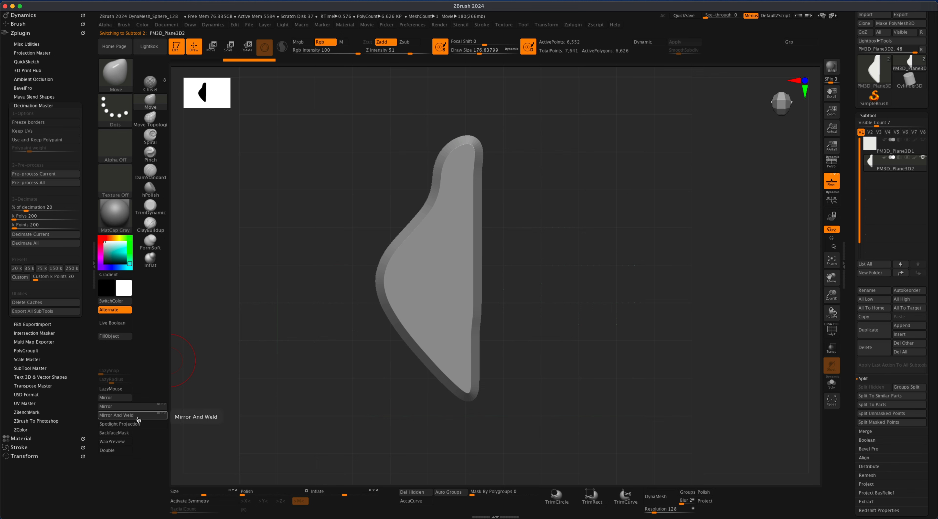
pyautogui.press('super+shift')
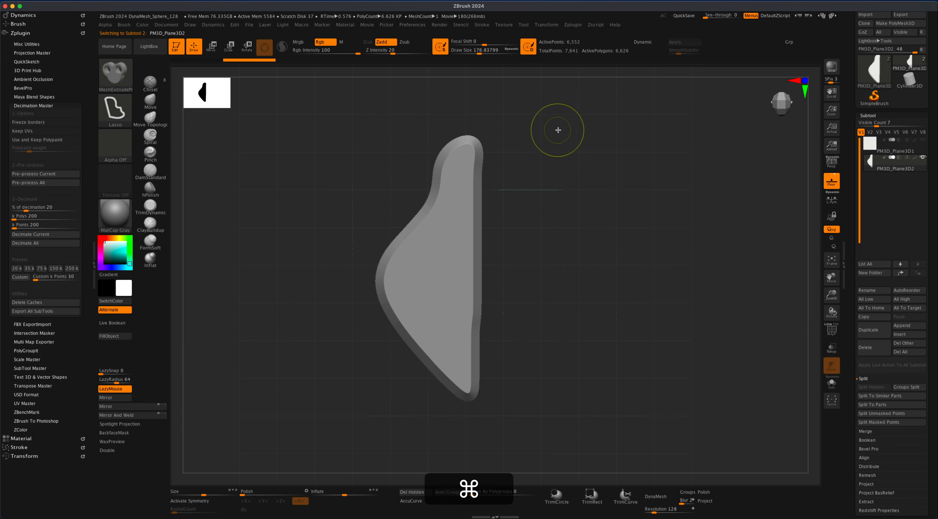
pyautogui.keyDown('shift'); pyautogui.keyDown('super'); pyautogui.moveTo(579, 175); pyautogui.dragTo(466, 440); pyautogui.keyUp('super'); pyautogui.keyUp('shift')
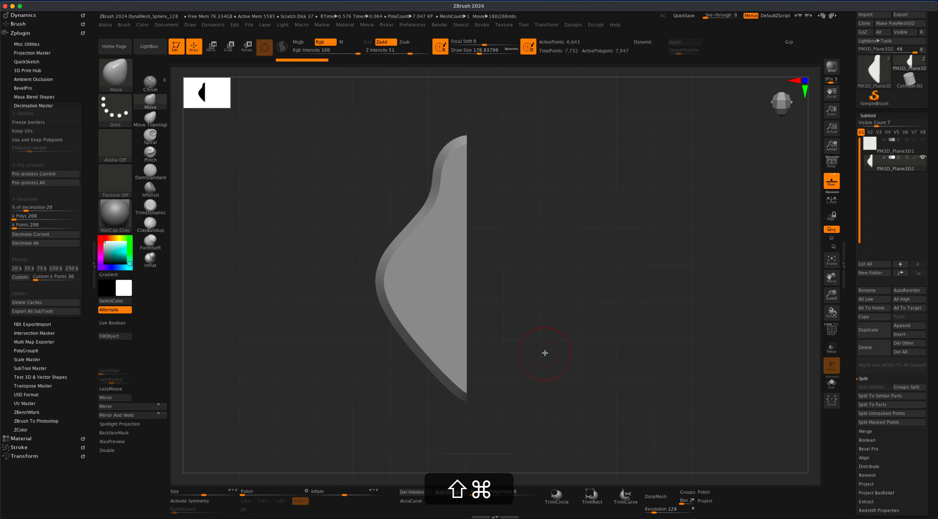
pyautogui.click(137, 415)
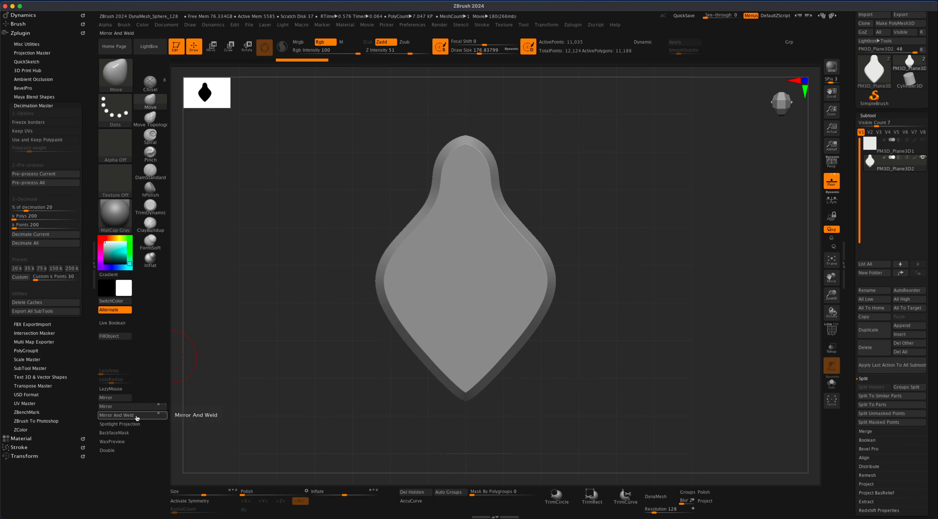
# - Examine the thickness and bevelled edges of the mirrored body from the side and from angled views
pyautogui.moveTo(296, 364)
pyautogui.mouseDown()
pyautogui.moveTo(304, 299)
pyautogui.moveTo(316, 319)
pyautogui.moveTo(293, 316)
pyautogui.moveTo(321, 313)
pyautogui.mouseUp()
pyautogui.keyDown('alt'); pyautogui.moveTo(425, 273); pyautogui.dragTo(578, 288); pyautogui.keyUp('alt')
pyautogui.moveTo(546, 291)
pyautogui.mouseDown()
pyautogui.moveTo(526, 329)
pyautogui.moveTo(535, 293)
pyautogui.mouseUp()
pyautogui.keyDown('alt'); pyautogui.moveTo(538, 260); pyautogui.dragTo(547, 313); pyautogui.keyUp('alt')
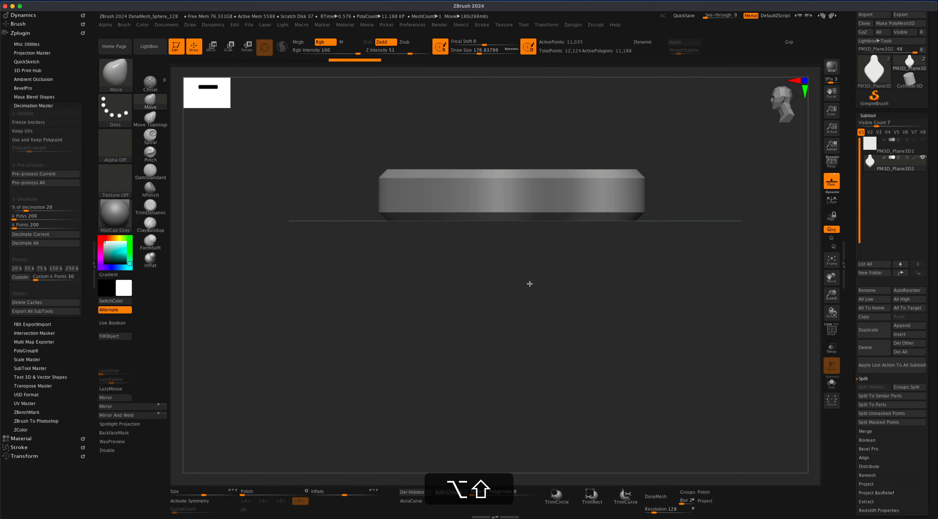
pyautogui.keyDown('alt'); pyautogui.moveTo(529, 279); pyautogui.dragTo(532, 313); pyautogui.keyUp('alt')
pyautogui.moveTo(517, 319); pyautogui.dragTo(522, 353)
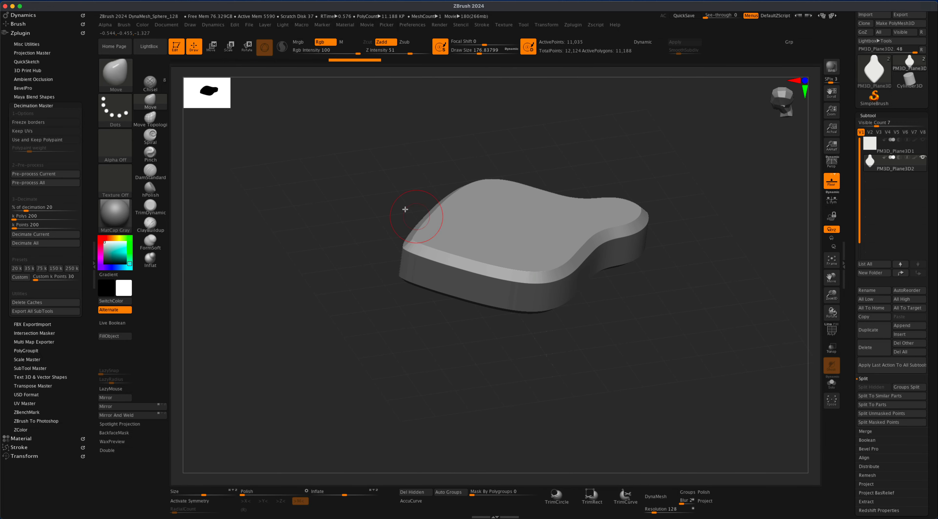
pyautogui.keyDown('alt'); pyautogui.moveTo(328, 172); pyautogui.dragTo(310, 178); pyautogui.keyUp('alt')
pyautogui.keyDown('alt'); pyautogui.moveTo(517, 155); pyautogui.dragTo(512, 155); pyautogui.keyUp('alt')
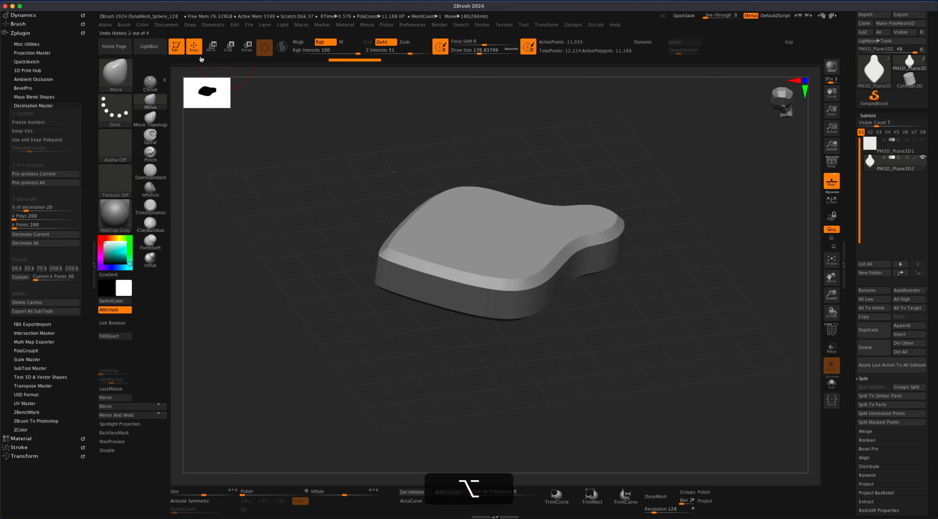
# - Apply the Taper deformer along the body, about -0.76 at the pointed end, thicken the rounded end and accept the deformation
pyautogui.click(211, 47)
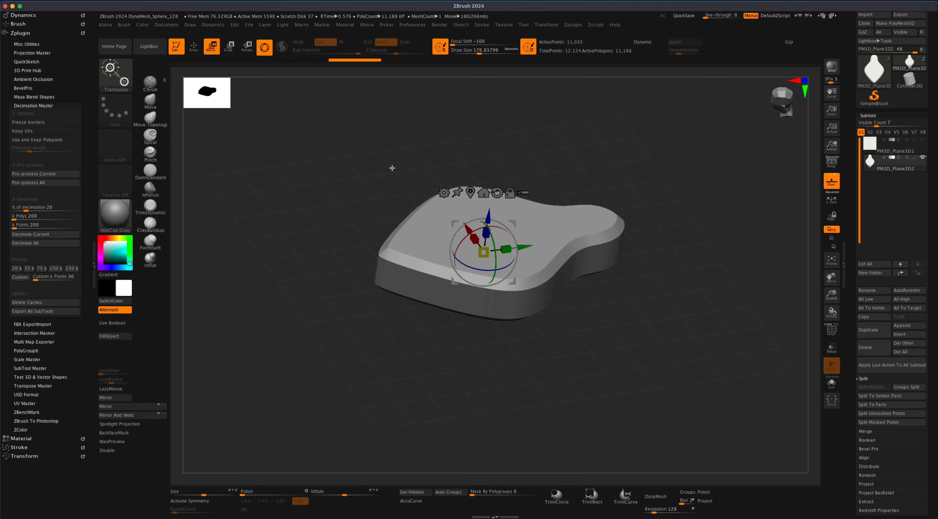
pyautogui.click(443, 193)
pyautogui.click(510, 268)
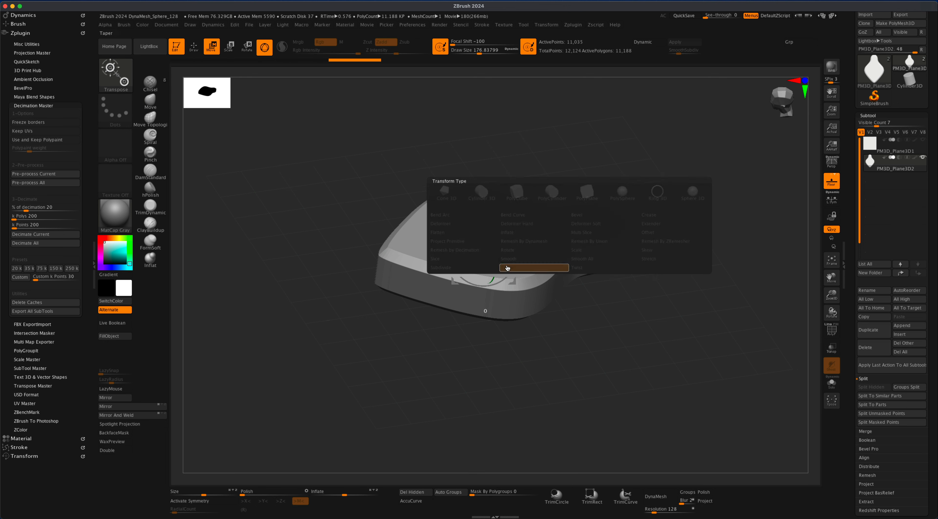
pyautogui.moveTo(367, 271); pyautogui.dragTo(331, 288)
pyautogui.moveTo(345, 258); pyautogui.dragTo(395, 250)
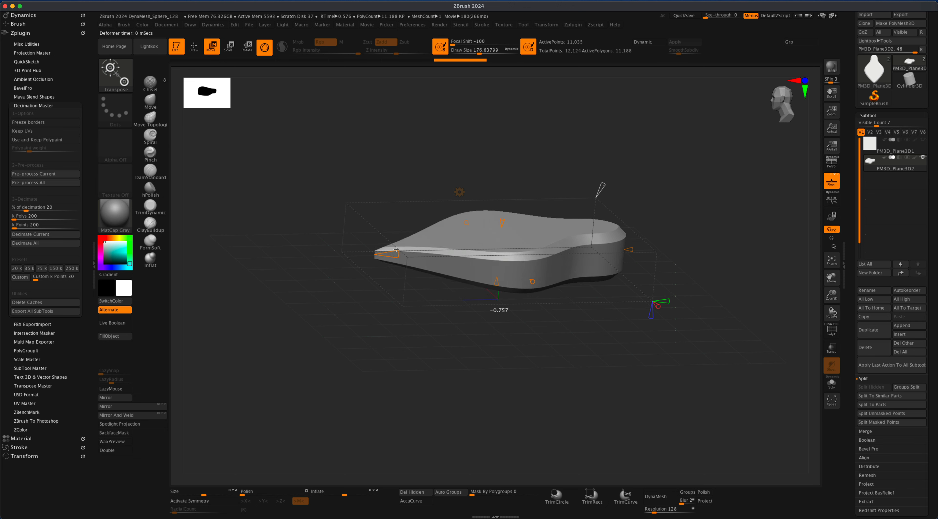
pyautogui.moveTo(631, 252); pyautogui.dragTo(645, 251)
pyautogui.moveTo(688, 211); pyautogui.dragTo(658, 167)
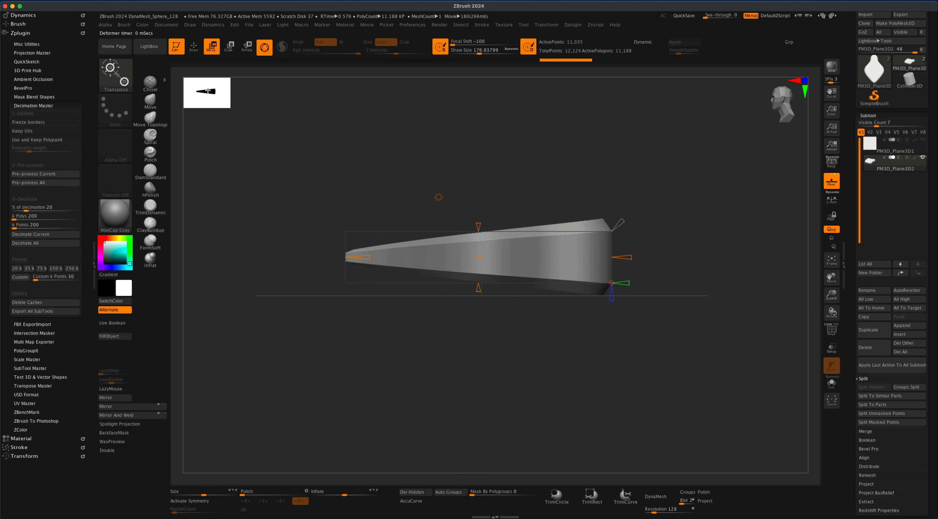
pyautogui.click(194, 47)
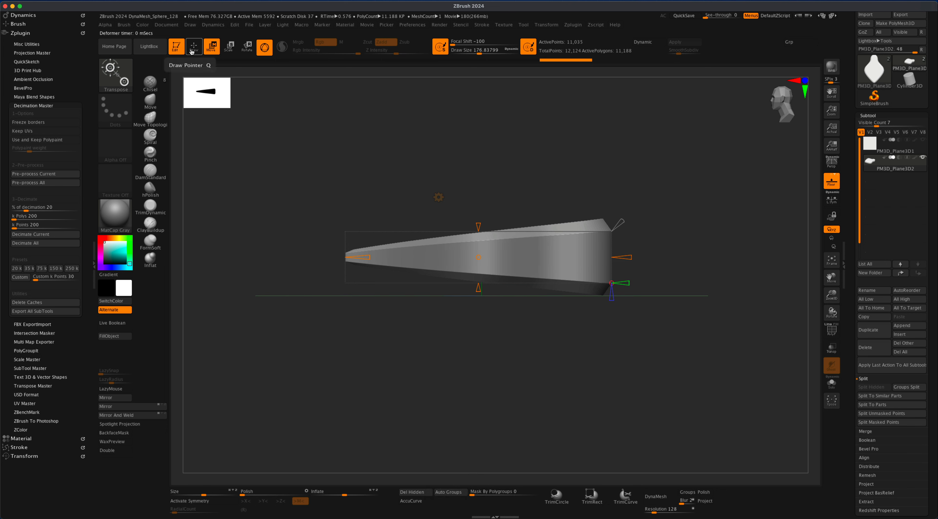
pyautogui.click(214, 51)
pyautogui.keyDown('alt'); pyautogui.moveTo(582, 172); pyautogui.dragTo(585, 189); pyautogui.keyUp('alt')
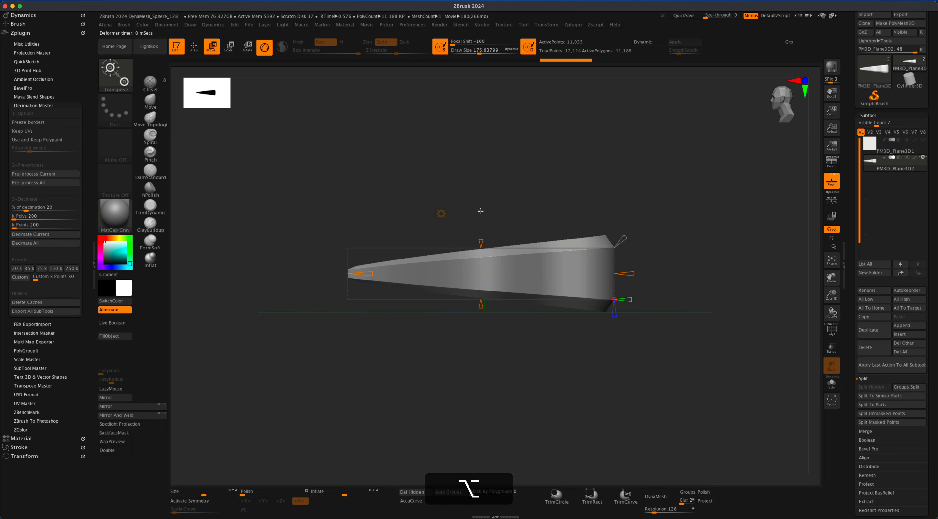
pyautogui.click(444, 211)
pyautogui.click(567, 212)
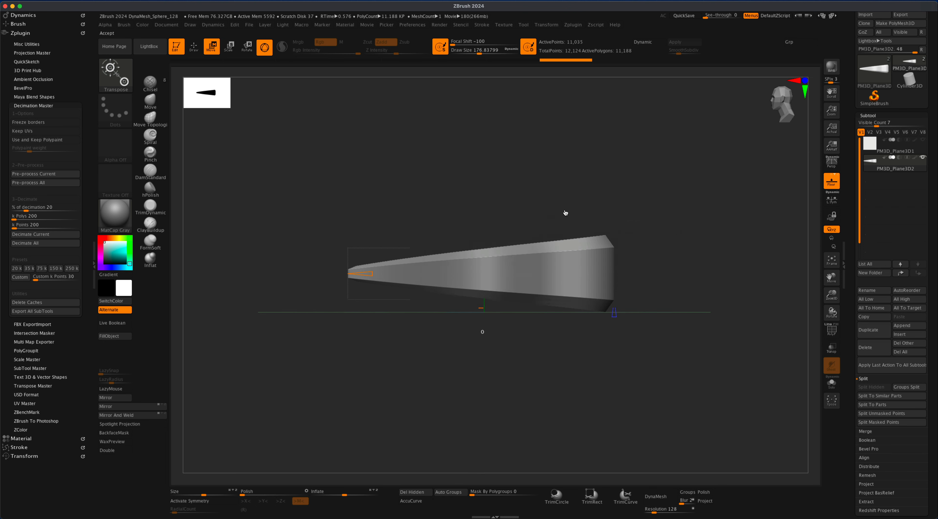
# - Rotate the tapered body about X until its underside is level with the floor grid, and reset the gizmo orientation
pyautogui.moveTo(506, 239); pyautogui.dragTo(497, 240)
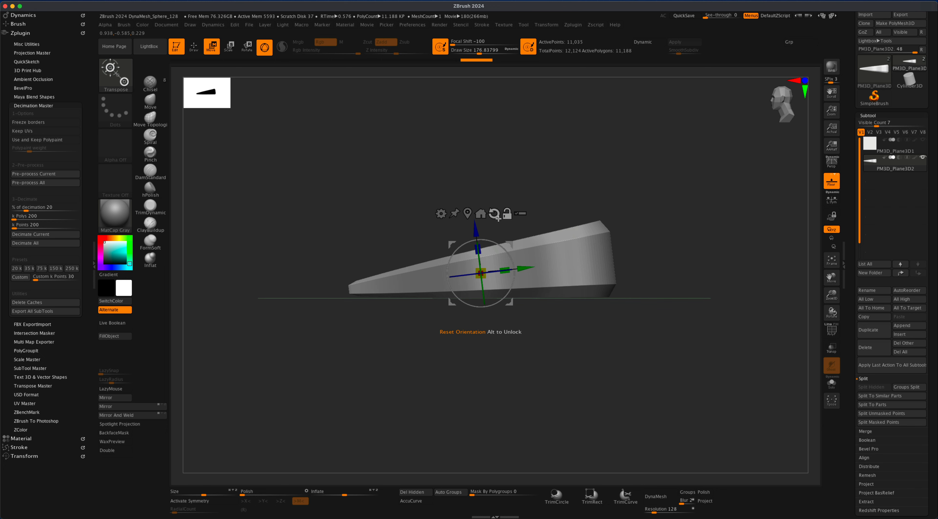
pyautogui.click(495, 217)
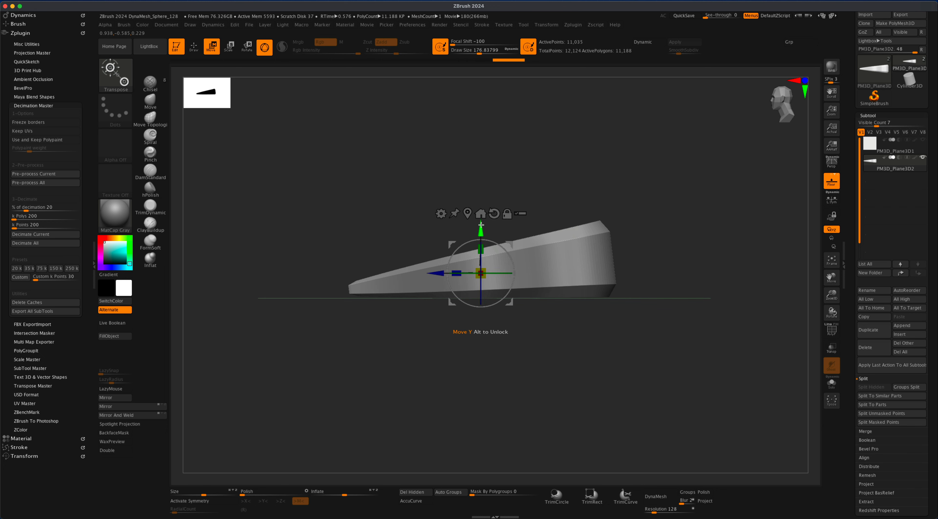
# - Duplicate the tapered body subtool and view the copy from the side
pyautogui.moveTo(493, 185); pyautogui.dragTo(505, 204)
pyautogui.keyDown('alt'); pyautogui.moveTo(515, 169); pyautogui.dragTo(524, 192); pyautogui.keyUp('alt')
pyautogui.keyDown('alt'); pyautogui.moveTo(524, 193); pyautogui.dragTo(523, 187); pyautogui.keyUp('alt')
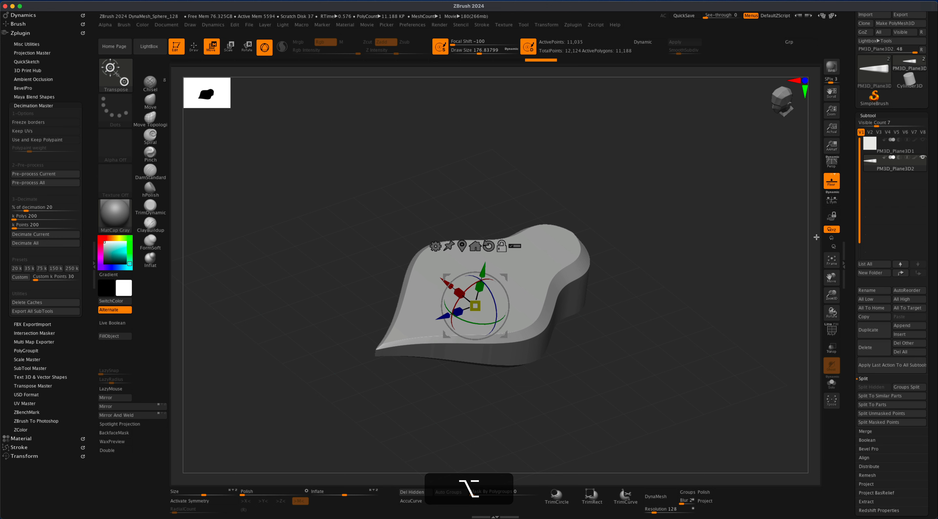
pyautogui.click(877, 331)
pyautogui.keyDown('shift'); pyautogui.moveTo(462, 201); pyautogui.dragTo(471, 167); pyautogui.keyUp('shift')
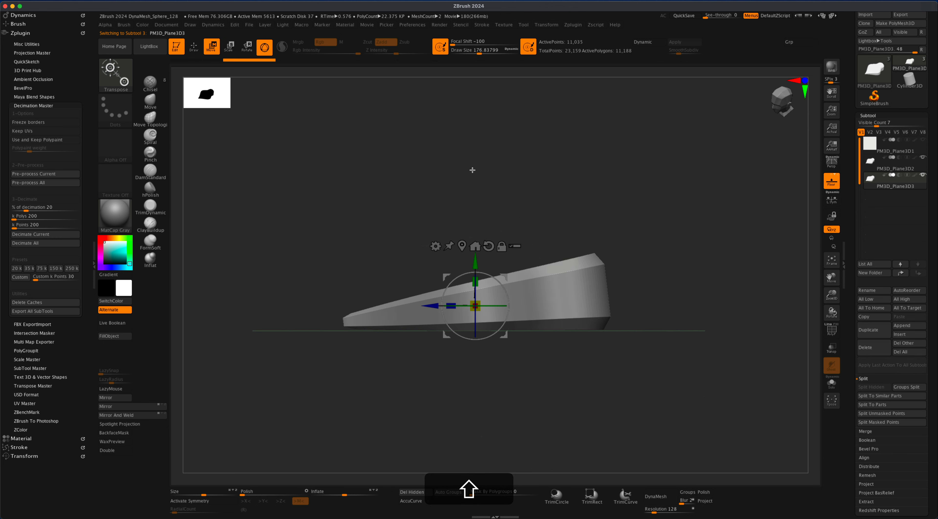
# - Shrink the duplicated body slightly so it sits inside the original, using transparency and an angled view to check the fit
pyautogui.click(831, 348)
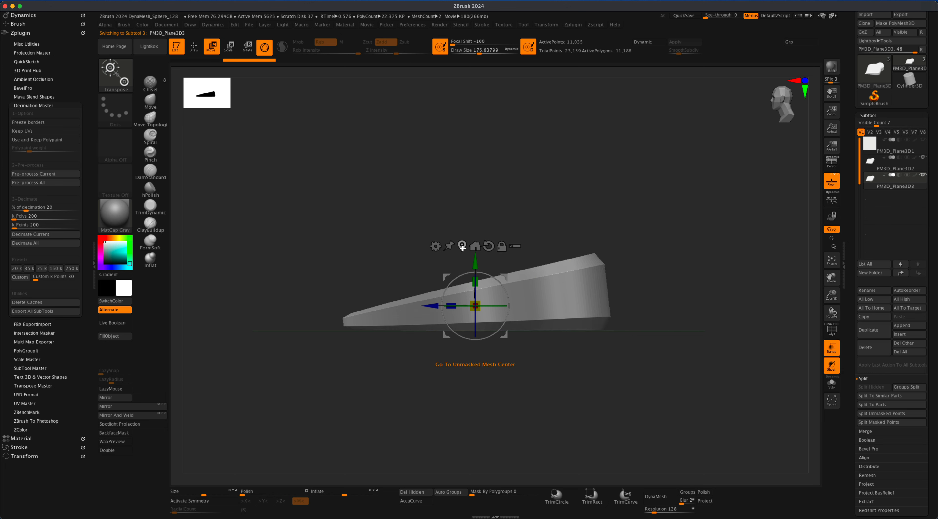
pyautogui.moveTo(475, 263); pyautogui.dragTo(490, 303)
pyautogui.moveTo(572, 202); pyautogui.dragTo(586, 222)
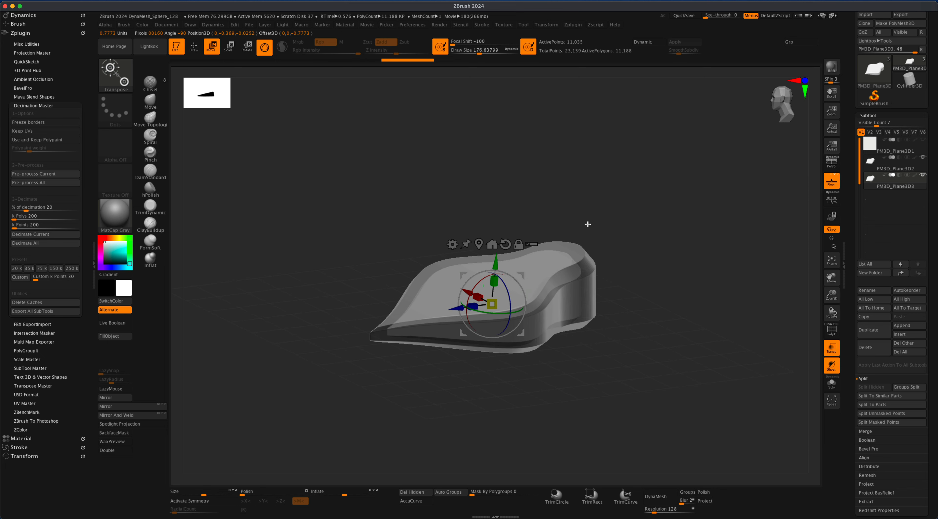
pyautogui.click(831, 352)
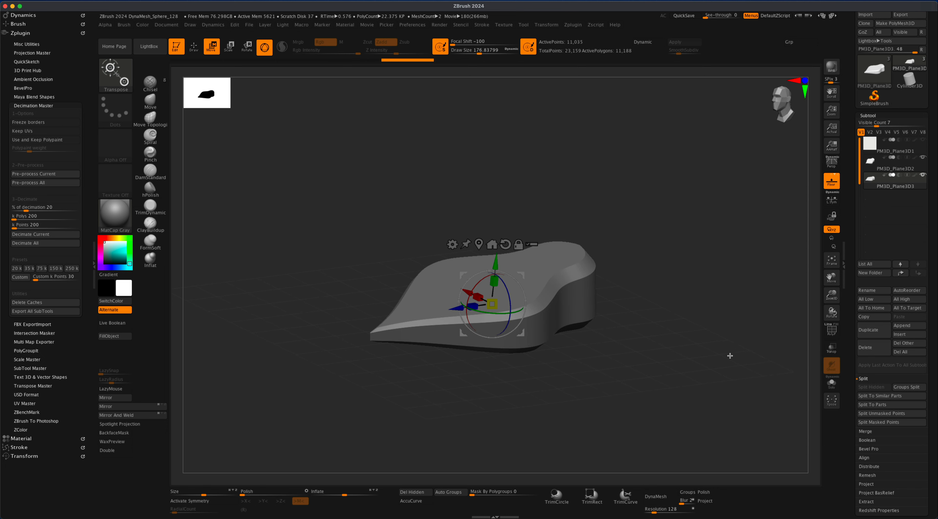
# - Cut three crosswise gaps through the original body with the KnifeRect brush from the top view, leaving the inner copy whole
pyautogui.click(880, 163)
pyautogui.moveTo(667, 262)
pyautogui.keyDown('shift'); pyautogui.mouseDown()
pyautogui.moveTo(657, 300)
pyautogui.moveTo(672, 308)
pyautogui.moveTo(667, 270)
pyautogui.mouseUp(); pyautogui.keyUp('shift')
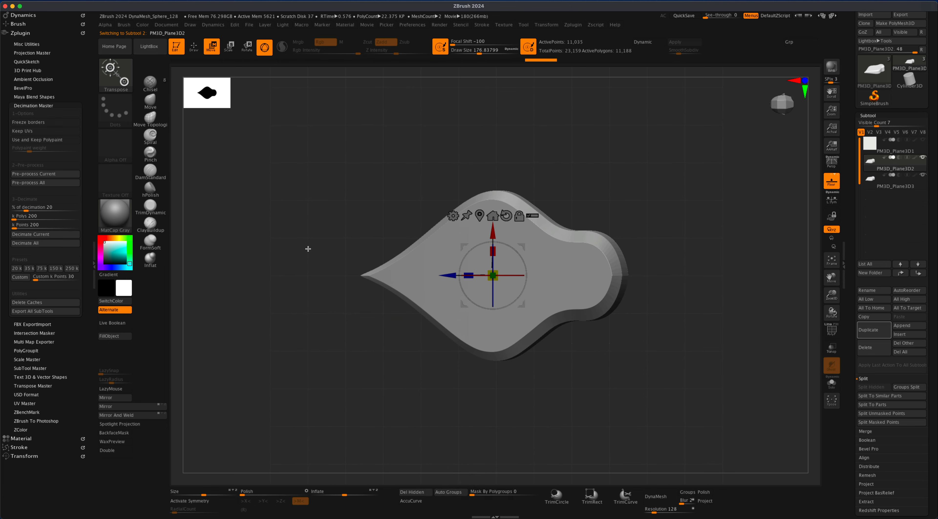
pyautogui.moveTo(281, 272); pyautogui.dragTo(289, 276)
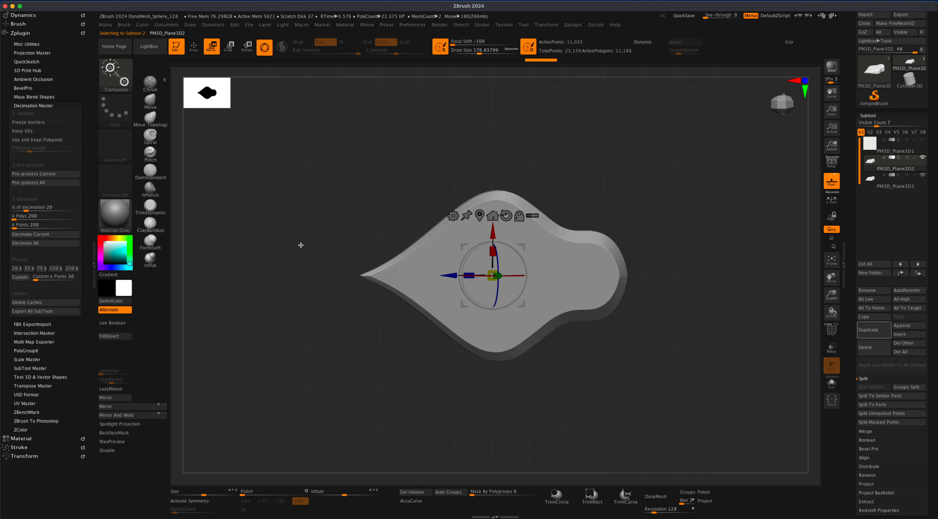
pyautogui.press('shift+super')
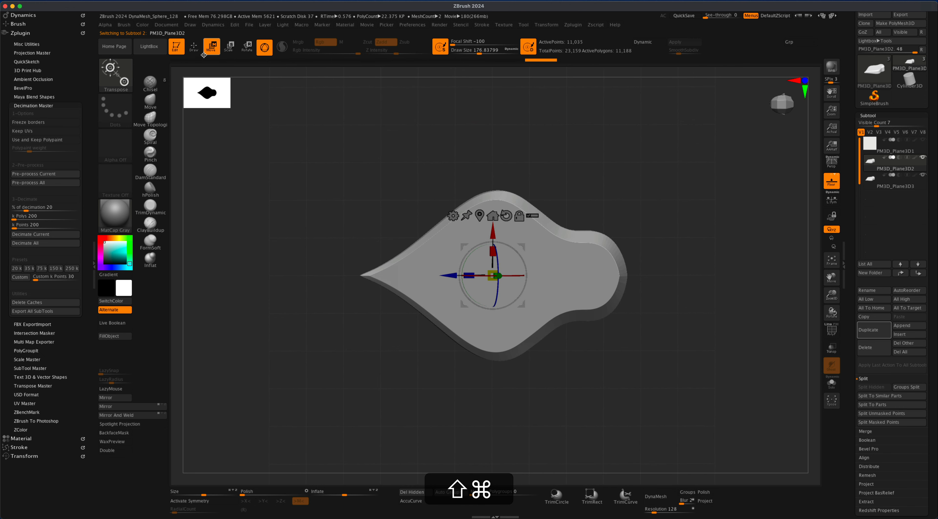
pyautogui.click(198, 53)
pyautogui.press('shift+super')
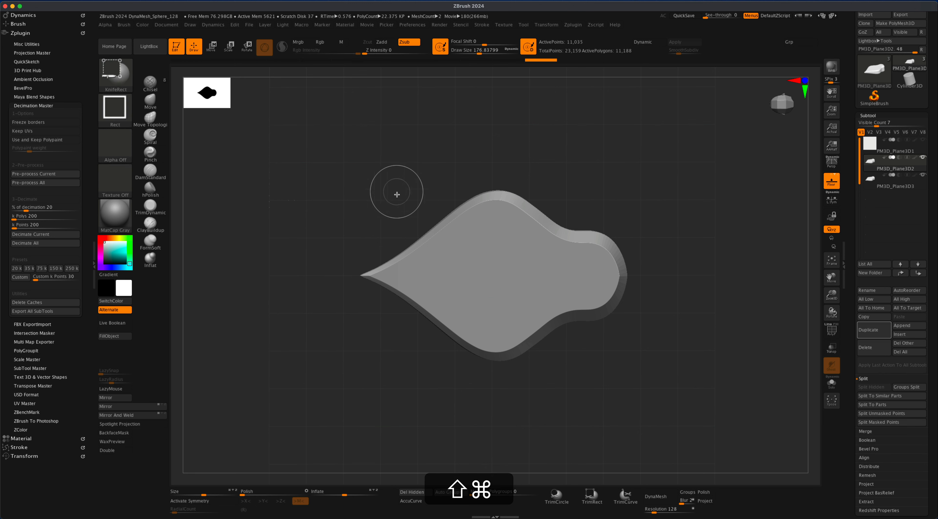
pyautogui.keyDown('shift'); pyautogui.keyDown('super'); pyautogui.moveTo(398, 169); pyautogui.dragTo(431, 353); pyautogui.keyUp('super'); pyautogui.keyUp('shift')
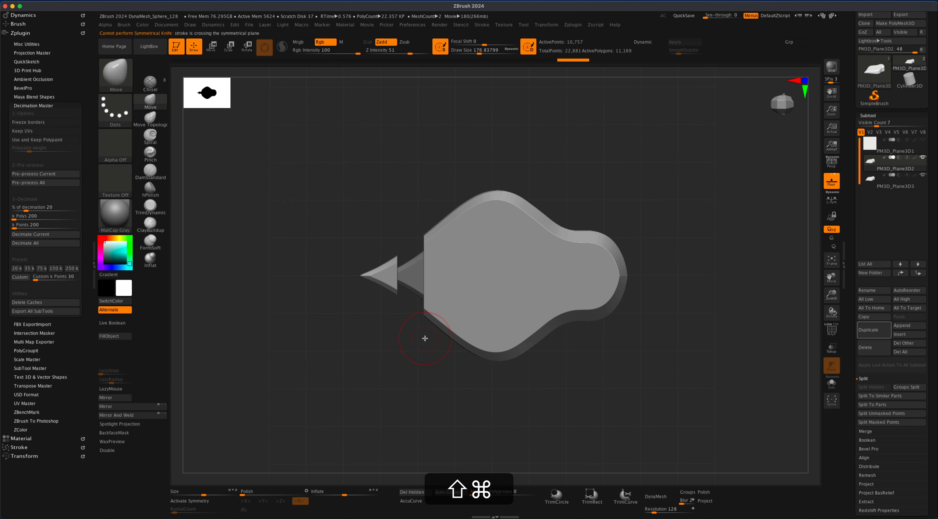
pyautogui.press('shift+super+z')
pyautogui.keyDown('shift'); pyautogui.keyDown('super'); pyautogui.moveTo(415, 192); pyautogui.dragTo(447, 358); pyautogui.keyUp('super'); pyautogui.keyUp('shift')
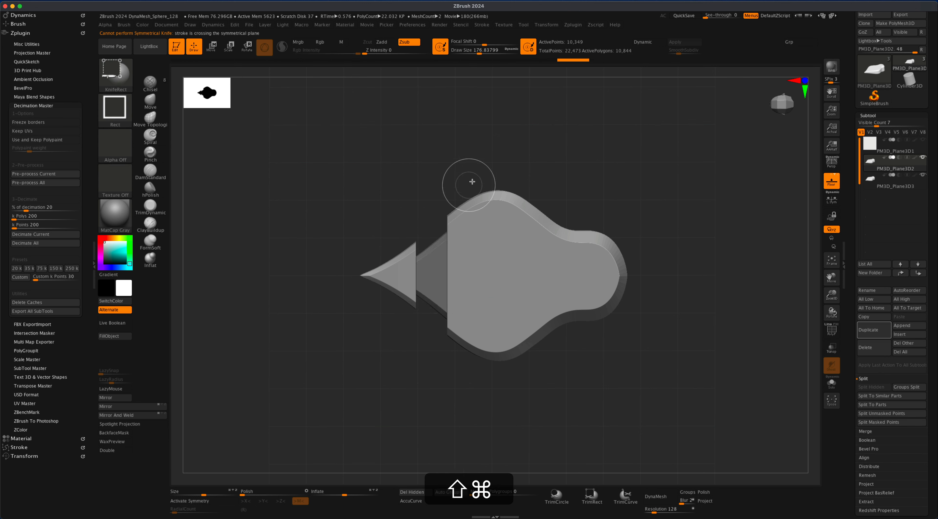
pyautogui.moveTo(475, 162)
pyautogui.keyDown('shift'); pyautogui.keyDown('super'); pyautogui.mouseDown()
pyautogui.moveTo(476, 348)
pyautogui.moveTo(488, 358)
pyautogui.mouseUp(); pyautogui.keyUp('super'); pyautogui.keyUp('shift')
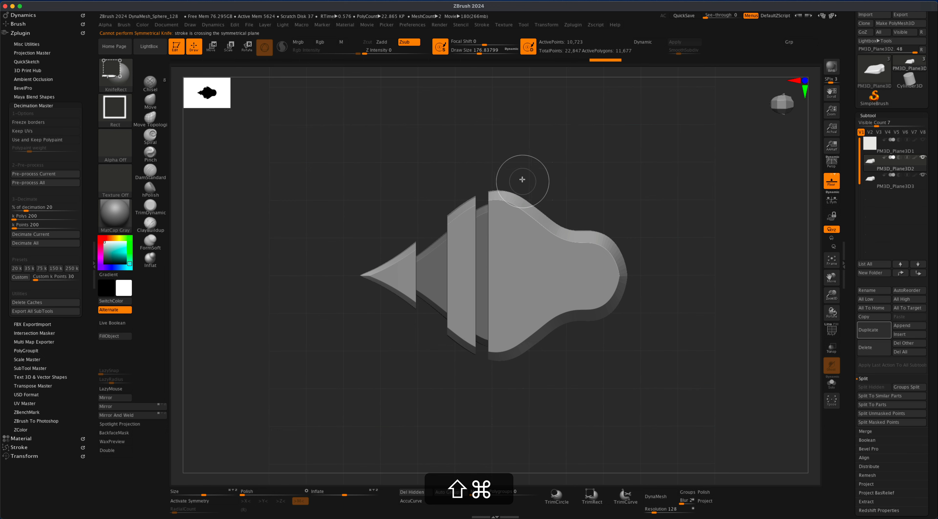
pyautogui.moveTo(521, 177)
pyautogui.keyDown('shift'); pyautogui.keyDown('super'); pyautogui.mouseDown()
pyautogui.moveTo(533, 360)
pyautogui.moveTo(548, 373)
pyautogui.mouseUp(); pyautogui.keyUp('super'); pyautogui.keyUp('shift')
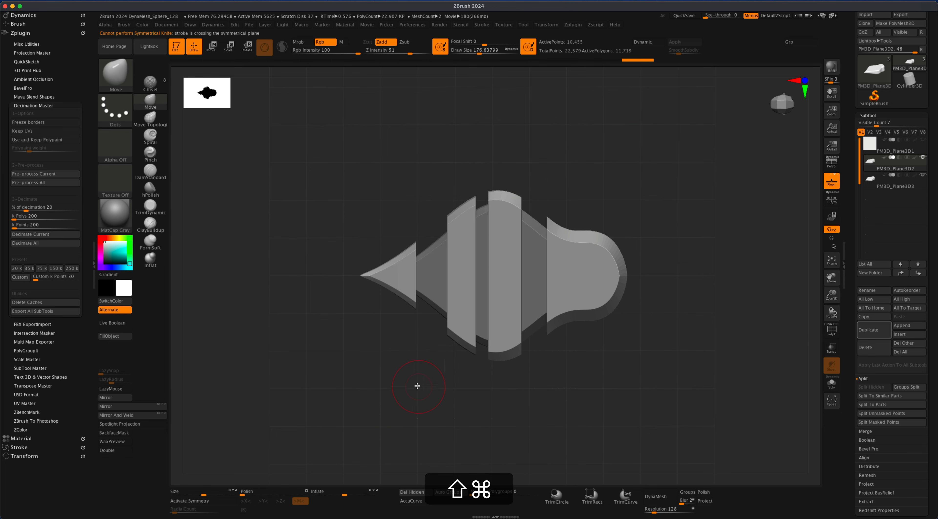
# - Show and select the flat plane subtool and replace its mesh with an X-axis cylinder using Initialize QCyl X
pyautogui.moveTo(417, 385)
pyautogui.mouseDown()
pyautogui.moveTo(405, 322)
pyautogui.moveTo(416, 389)
pyautogui.moveTo(435, 388)
pyautogui.moveTo(486, 322)
pyautogui.mouseUp()
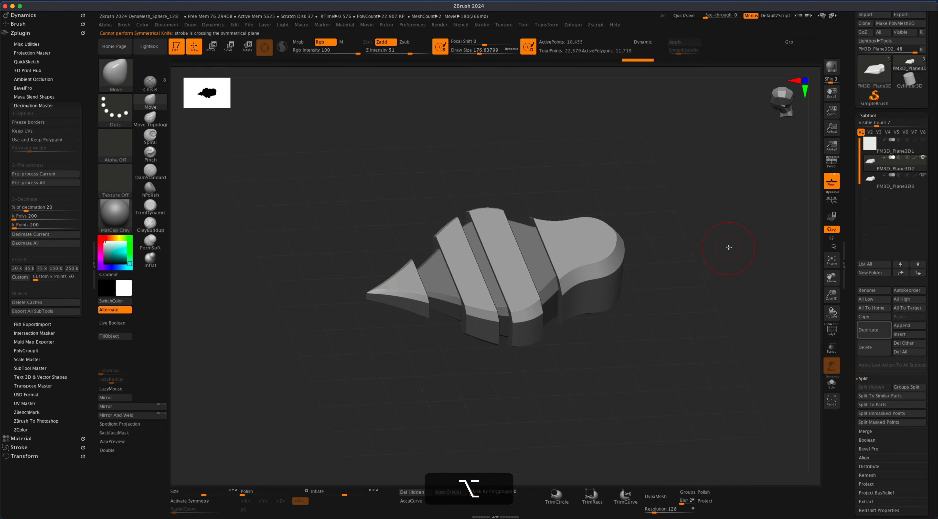
pyautogui.moveTo(729, 247); pyautogui.dragTo(724, 251)
pyautogui.click(924, 141)
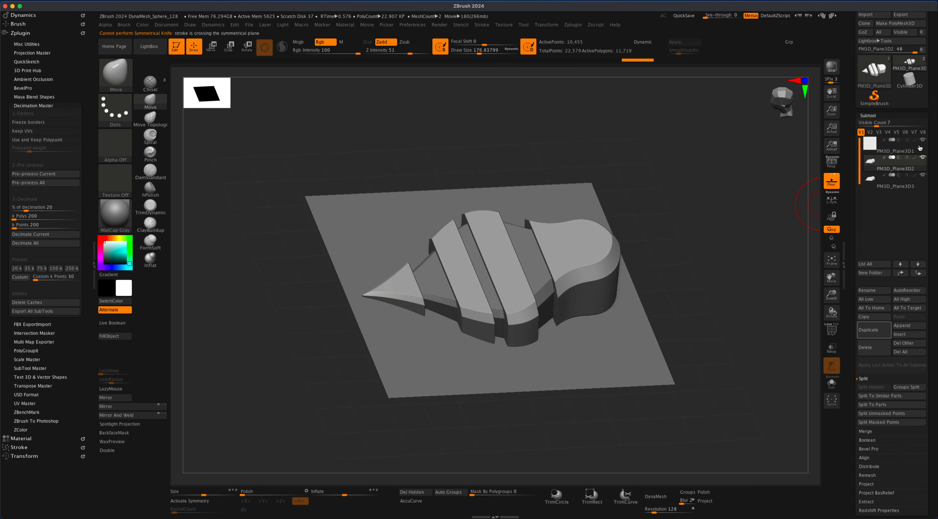
pyautogui.click(919, 149)
pyautogui.scroll(-10, 929, 327)
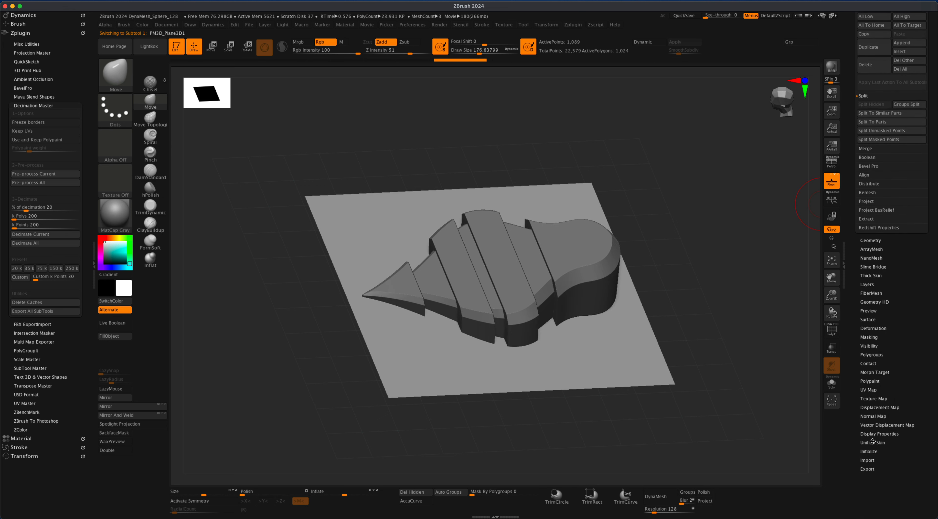
pyautogui.click(870, 451)
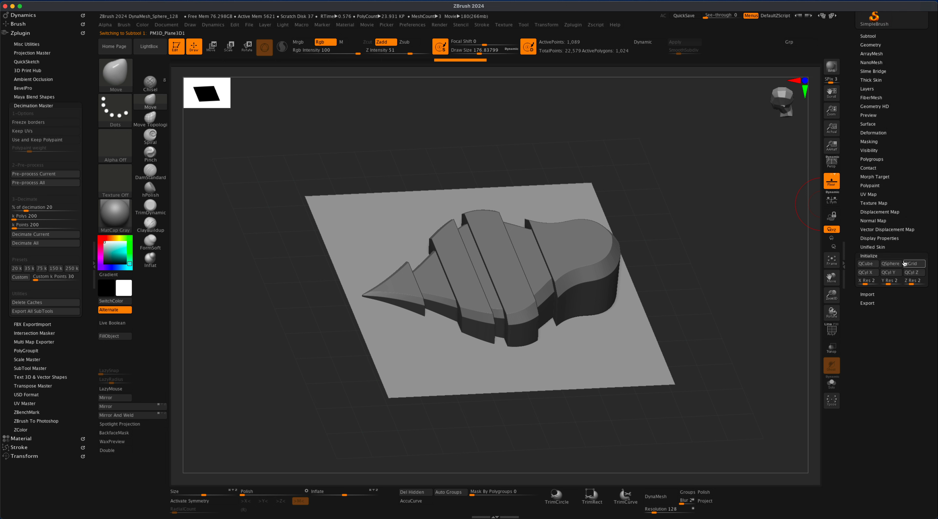
pyautogui.click(870, 273)
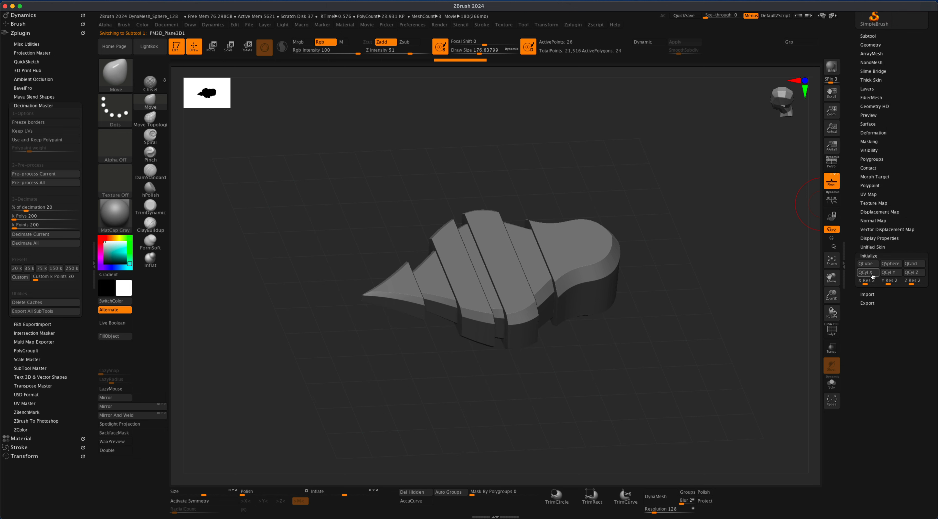
# - Raise the cylinder above the sliced body, centre the gizmo on it and scale its width along X to about 0.34
pyautogui.keyDown('alt'); pyautogui.moveTo(683, 276); pyautogui.dragTo(667, 271); pyautogui.keyUp('alt')
pyautogui.moveTo(683, 295)
pyautogui.mouseDown()
pyautogui.moveTo(682, 255)
pyautogui.moveTo(678, 313)
pyautogui.mouseUp()
pyautogui.click(212, 46)
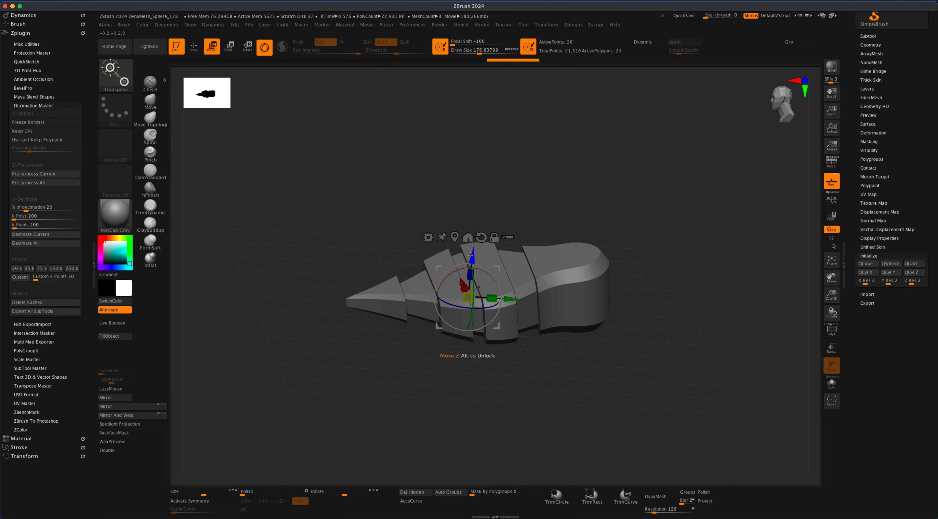
pyautogui.moveTo(487, 259); pyautogui.dragTo(540, 205)
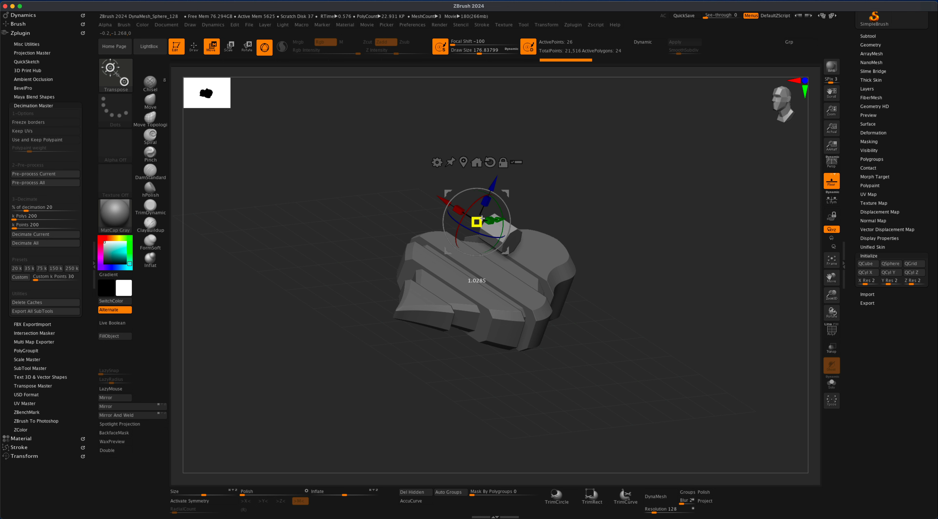
pyautogui.moveTo(481, 218); pyautogui.dragTo(504, 186)
pyautogui.click(464, 164)
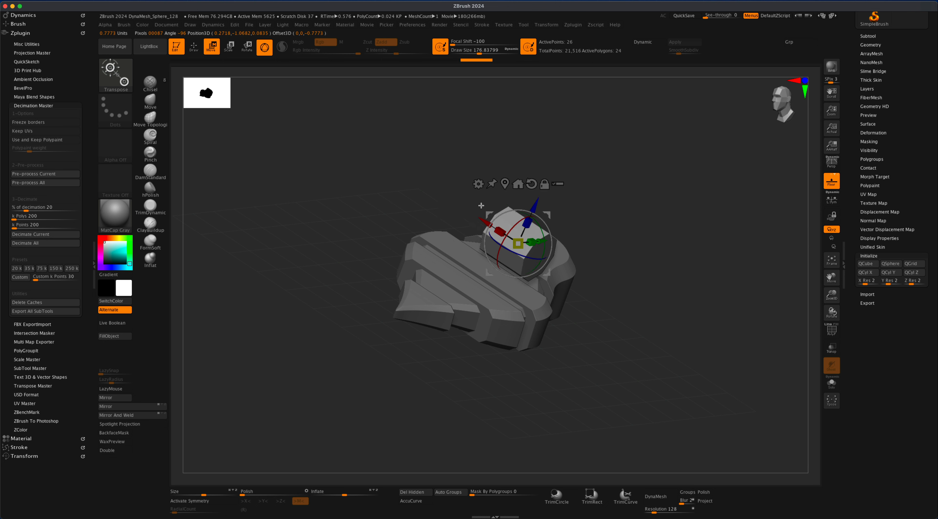
pyautogui.moveTo(552, 220); pyautogui.dragTo(502, 228)
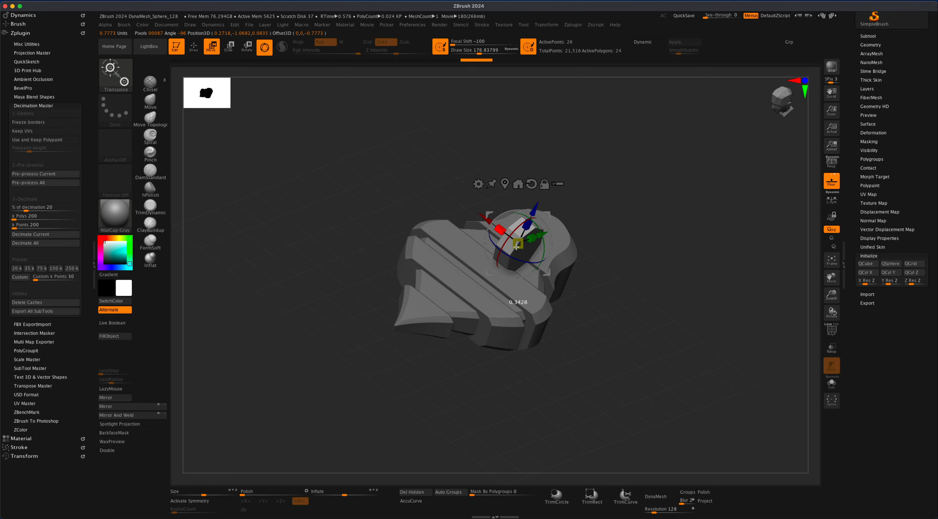
pyautogui.moveTo(590, 211); pyautogui.dragTo(518, 246)
# - Move the narrow cylinder beside the body's rounded end, aligning it in straight top and underside views
pyautogui.keyDown('shift'); pyautogui.moveTo(546, 189); pyautogui.dragTo(551, 270); pyautogui.keyUp('shift')
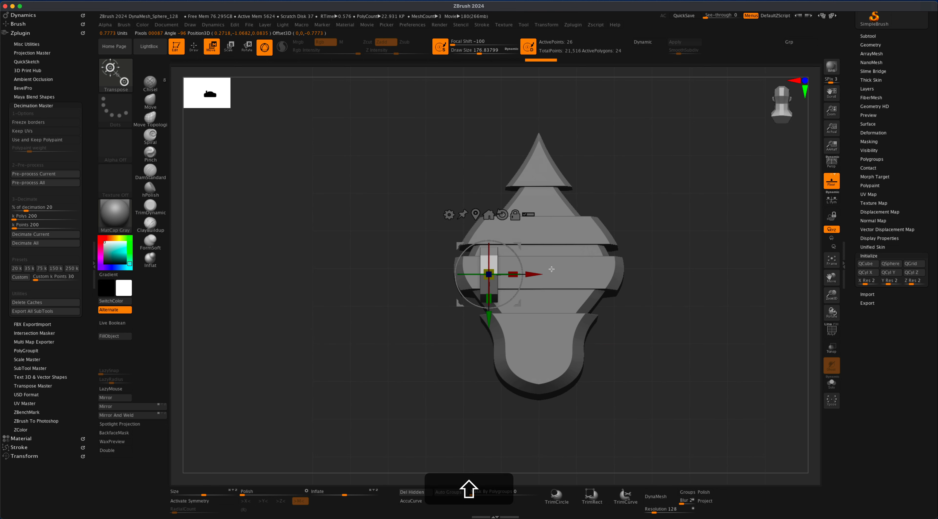
pyautogui.keyDown('alt'); pyautogui.keyDown('shift'); pyautogui.moveTo(648, 223); pyautogui.dragTo(630, 174); pyautogui.keyUp('shift'); pyautogui.keyUp('alt')
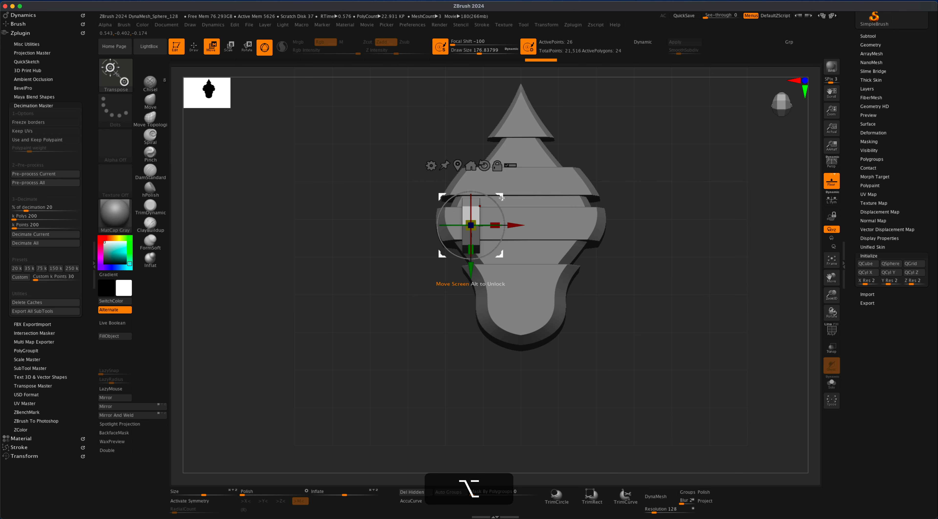
pyautogui.moveTo(502, 197); pyautogui.dragTo(501, 280)
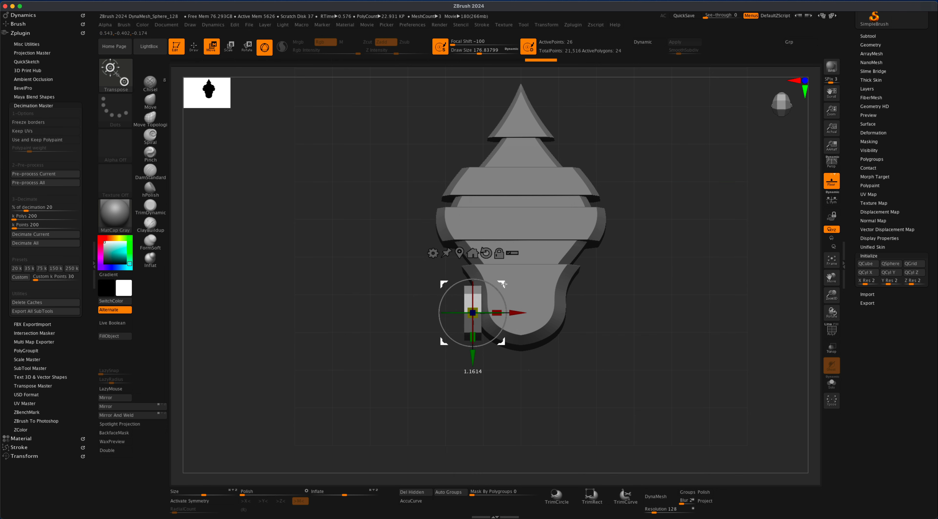
pyautogui.moveTo(385, 358); pyautogui.dragTo(381, 275)
pyautogui.moveTo(471, 267); pyautogui.dragTo(471, 259)
pyautogui.moveTo(381, 306); pyautogui.dragTo(453, 307)
pyautogui.moveTo(566, 247); pyautogui.dragTo(620, 253)
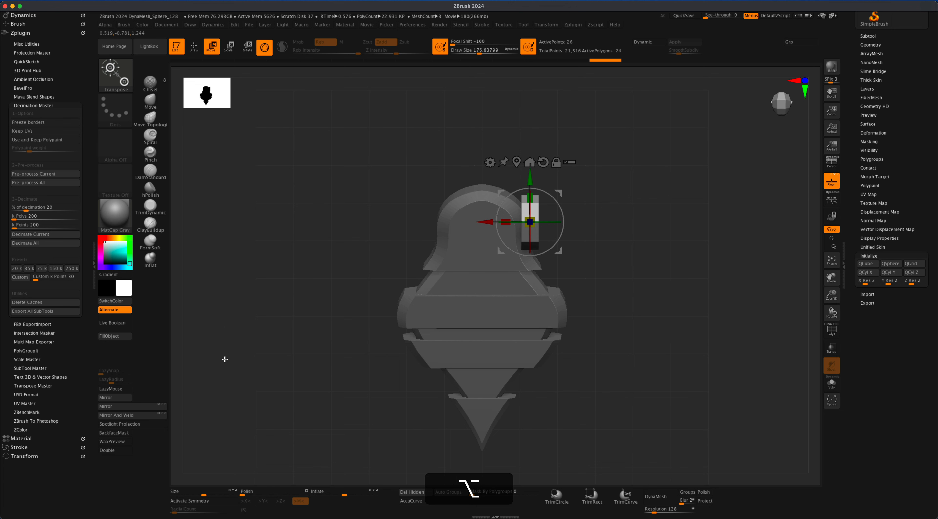
# - Copy the cylinder to the opposite side of the body with Mirror And Weld
pyautogui.click(143, 416)
pyautogui.keyDown('alt'); pyautogui.moveTo(315, 325); pyautogui.dragTo(328, 337); pyautogui.keyUp('alt')
pyautogui.moveTo(327, 336)
pyautogui.mouseDown()
pyautogui.moveTo(309, 339)
pyautogui.moveTo(322, 325)
pyautogui.moveTo(325, 349)
pyautogui.moveTo(328, 342)
pyautogui.mouseUp()
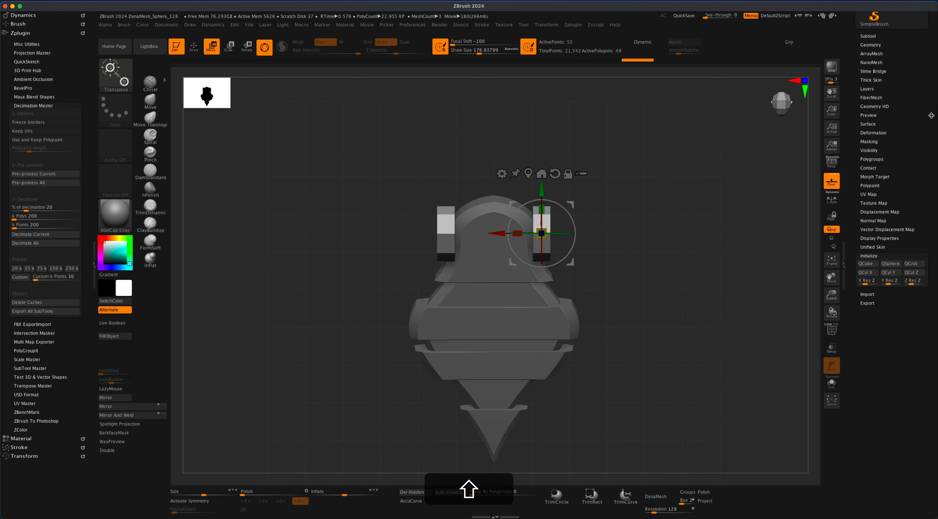
# - Push in both sides of the sliced body's rounded segment beside the cylinders, using the Move brush at draw size about 415 with X symmetry
pyautogui.scroll(5, 921, 174)
pyautogui.click(873, 172)
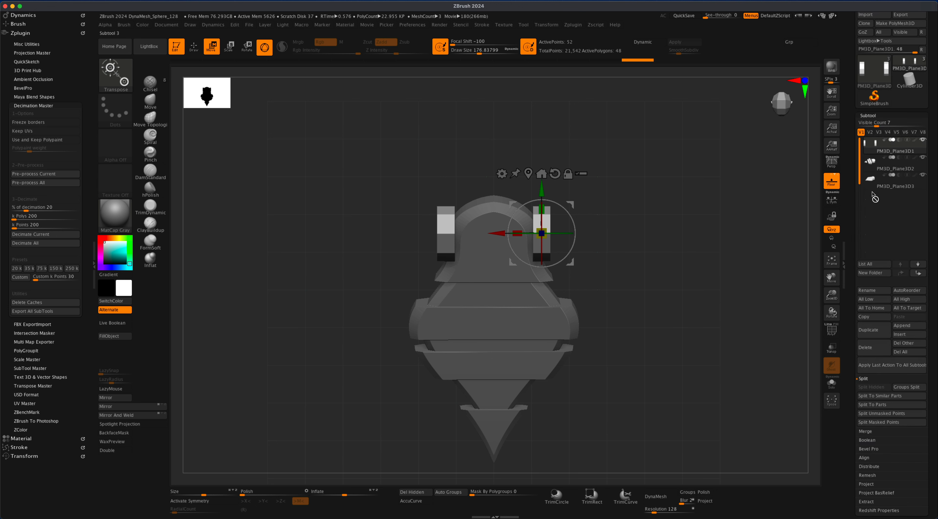
pyautogui.click(879, 162)
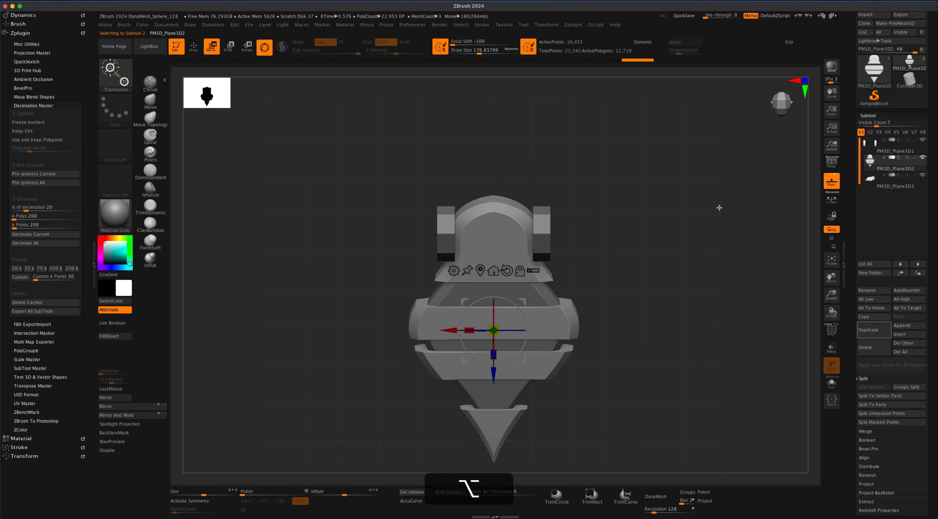
pyautogui.keyDown('alt'); pyautogui.moveTo(718, 205); pyautogui.dragTo(710, 212); pyautogui.keyUp('alt')
pyautogui.click(150, 101)
pyautogui.press('s')
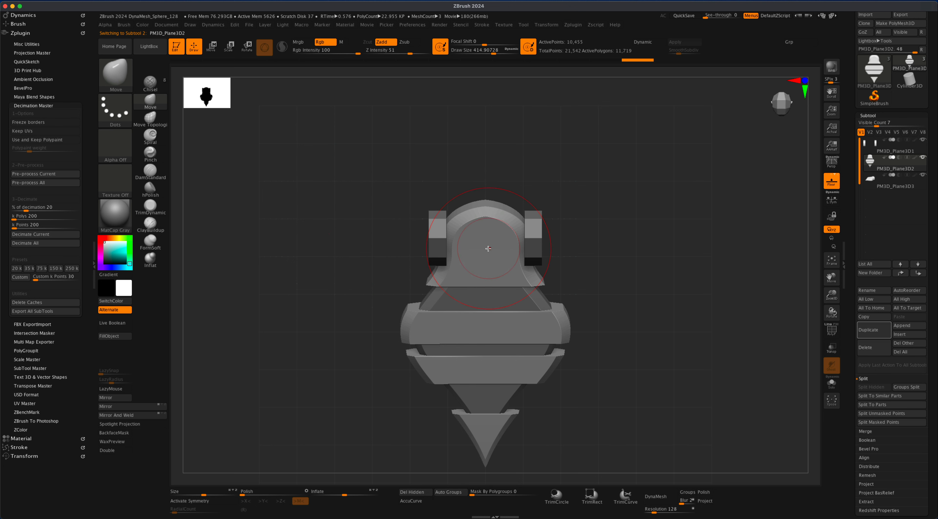
pyautogui.press('x')
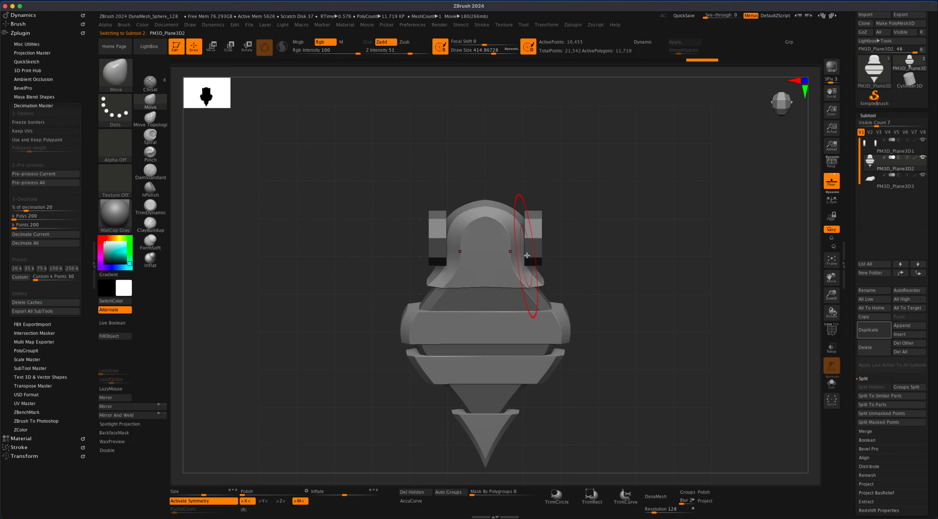
pyautogui.moveTo(578, 245); pyautogui.dragTo(517, 252)
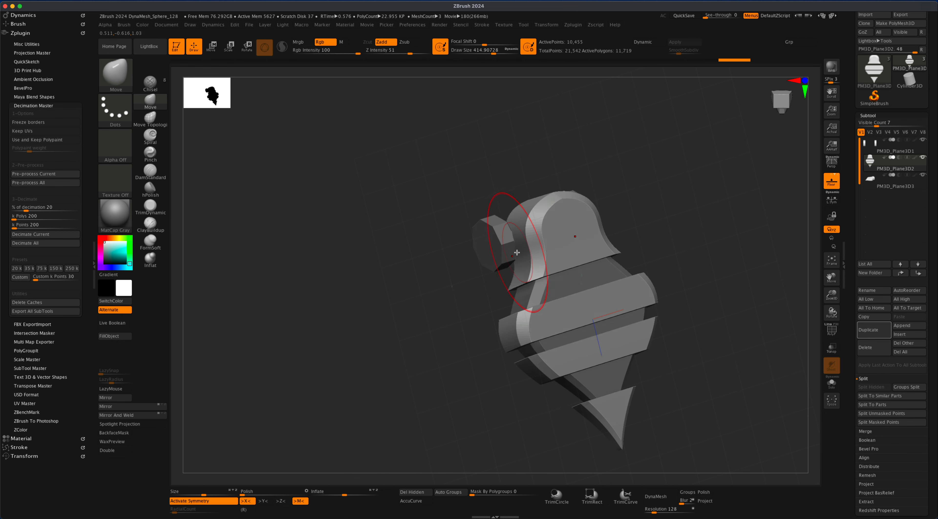
pyautogui.press('super+z')
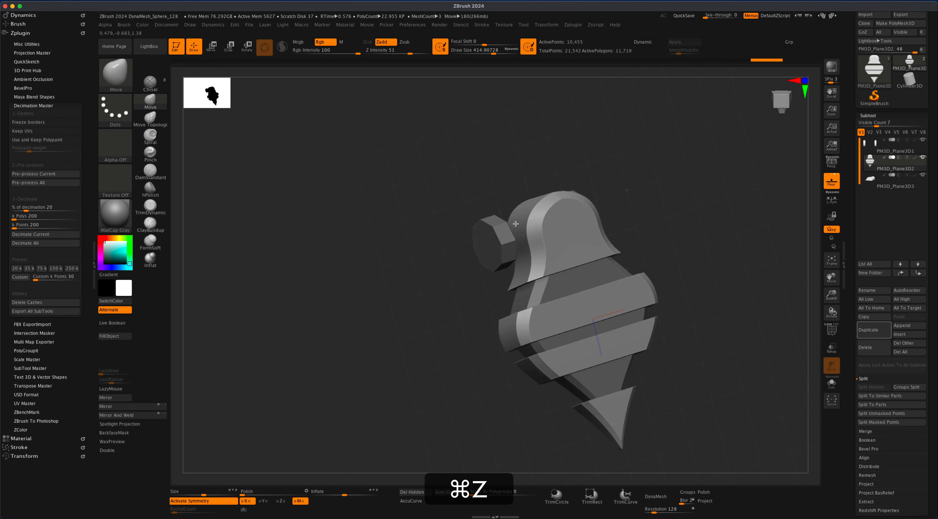
# - Apply the Metal material to the model and select the subtool containing the two mirrored cylinders
pyautogui.moveTo(427, 262)
pyautogui.mouseDown()
pyautogui.moveTo(503, 217)
pyautogui.moveTo(496, 195)
pyautogui.moveTo(569, 163)
pyautogui.moveTo(593, 161)
pyautogui.moveTo(586, 203)
pyautogui.moveTo(609, 209)
pyautogui.moveTo(641, 191)
pyautogui.moveTo(624, 186)
pyautogui.mouseUp()
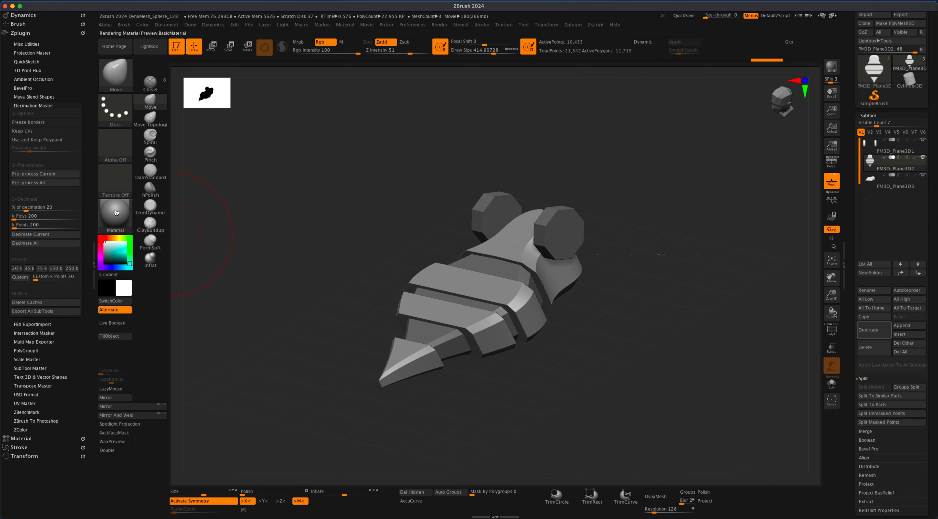
pyautogui.click(124, 220)
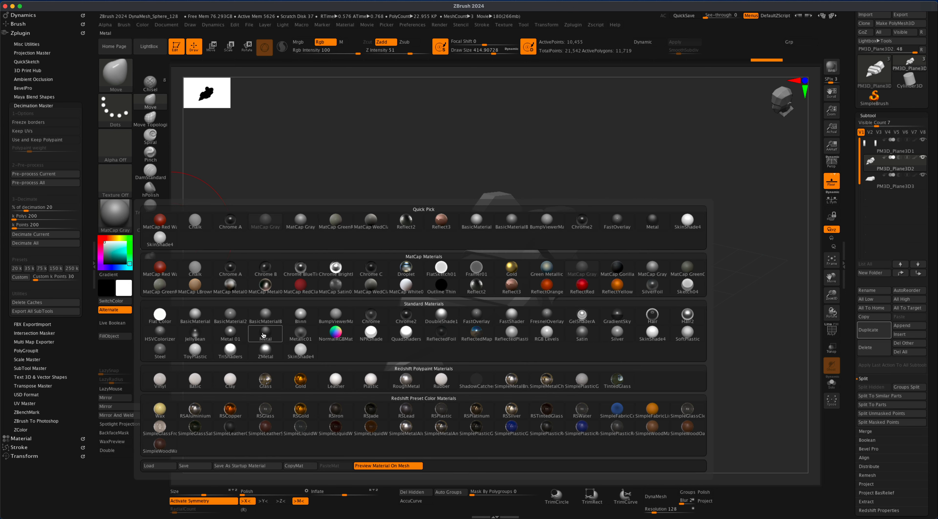
pyautogui.click(264, 333)
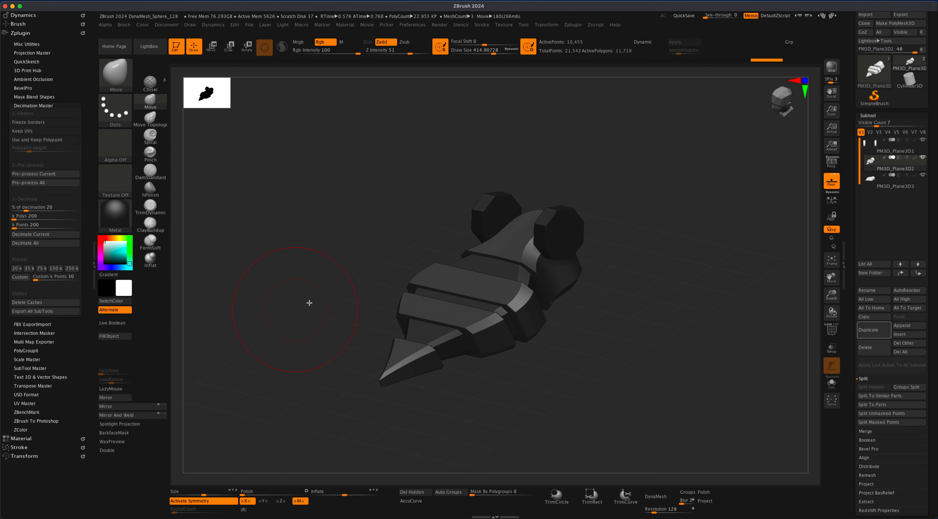
pyautogui.moveTo(663, 194)
pyautogui.mouseDown()
pyautogui.moveTo(686, 195)
pyautogui.moveTo(678, 198)
pyautogui.moveTo(689, 216)
pyautogui.moveTo(715, 156)
pyautogui.mouseUp()
pyautogui.click(888, 146)
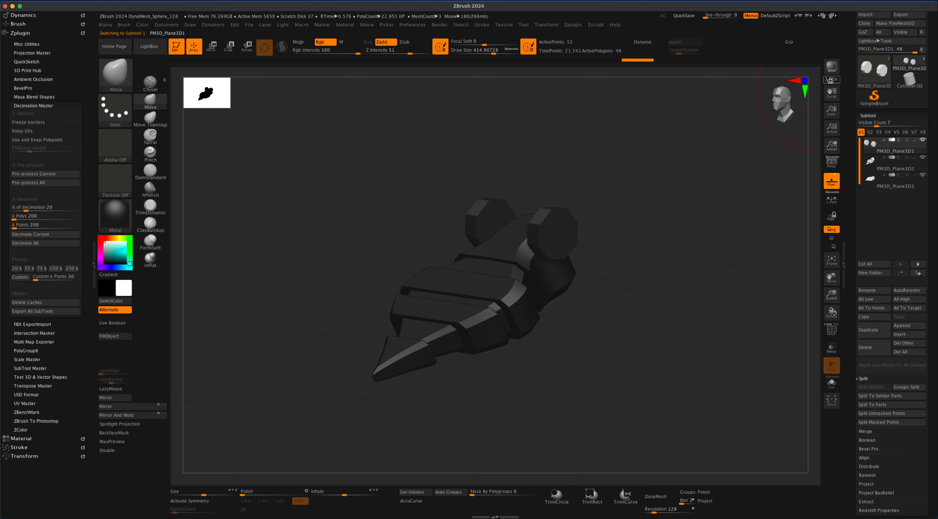
# - Duplicate the mirrored cylinders, reposition the gizmo between them, and make the copies smaller hubs protruding from the cylinders' inner faces
pyautogui.hotkey('shift', 'r')
pyautogui.moveTo(677, 186); pyautogui.dragTo(678, 207)
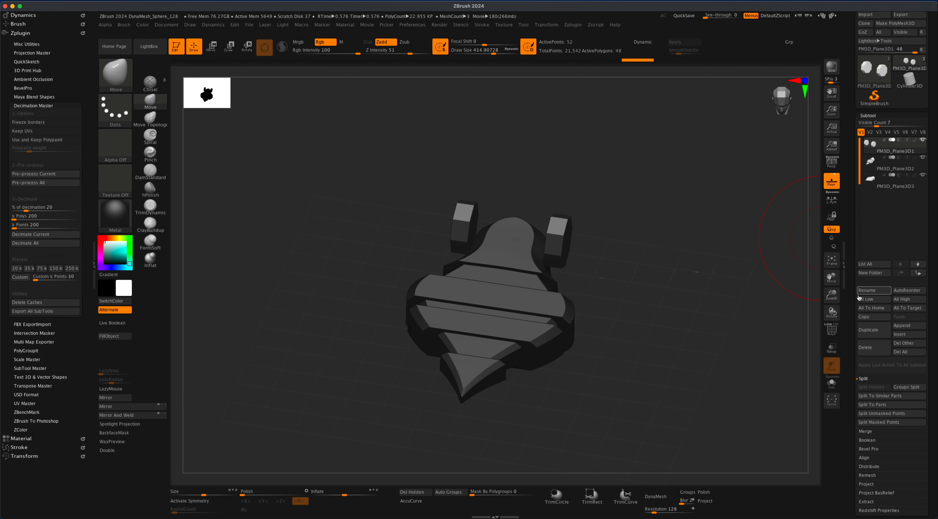
pyautogui.click(872, 333)
pyautogui.keyDown('alt'); pyautogui.moveTo(713, 270); pyautogui.dragTo(714, 267); pyautogui.keyUp('alt')
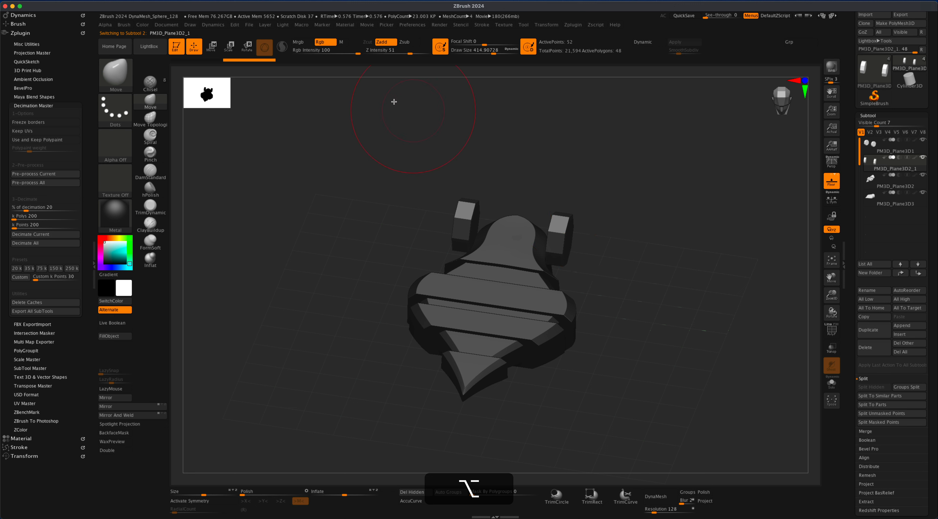
pyautogui.click(212, 46)
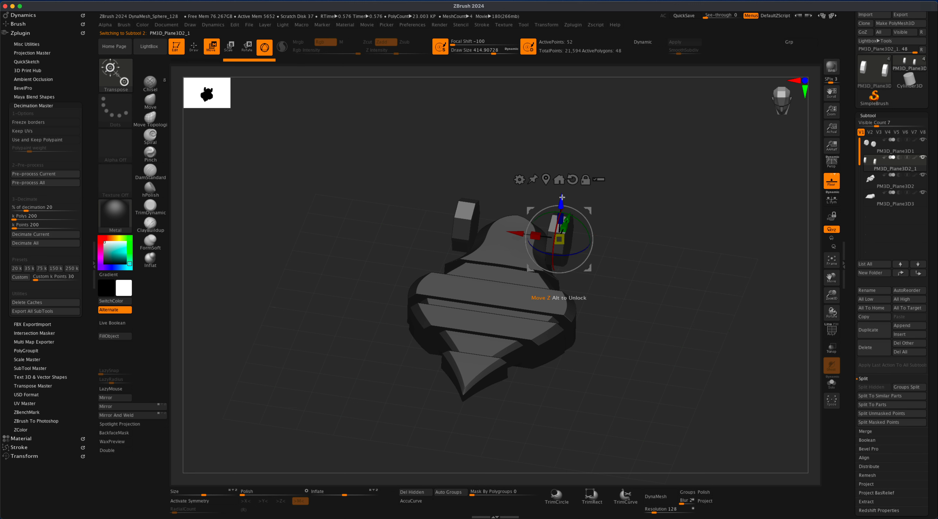
pyautogui.click(545, 181)
pyautogui.moveTo(490, 228); pyautogui.dragTo(507, 239)
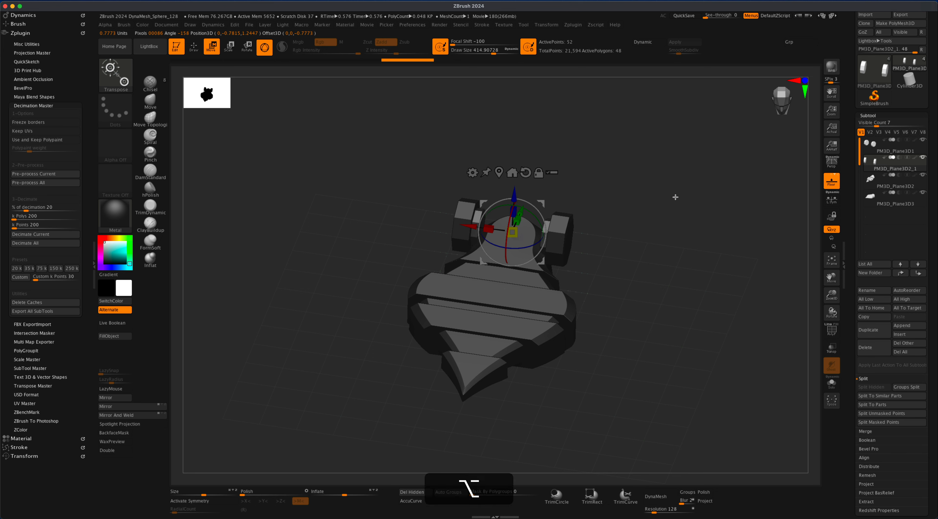
pyautogui.keyDown('alt'); pyautogui.moveTo(674, 197); pyautogui.dragTo(680, 182); pyautogui.keyUp('alt')
# - Duplicate the smaller inner cylinders and scale the copies by about 1.42 along X so they protrude from the wheels' outer faces
pyautogui.click(874, 330)
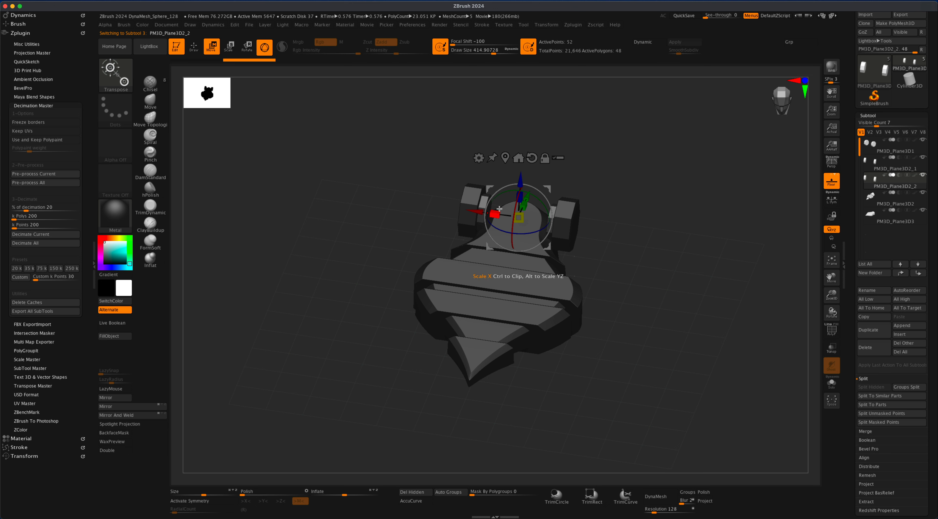
pyautogui.moveTo(493, 211); pyautogui.dragTo(481, 207)
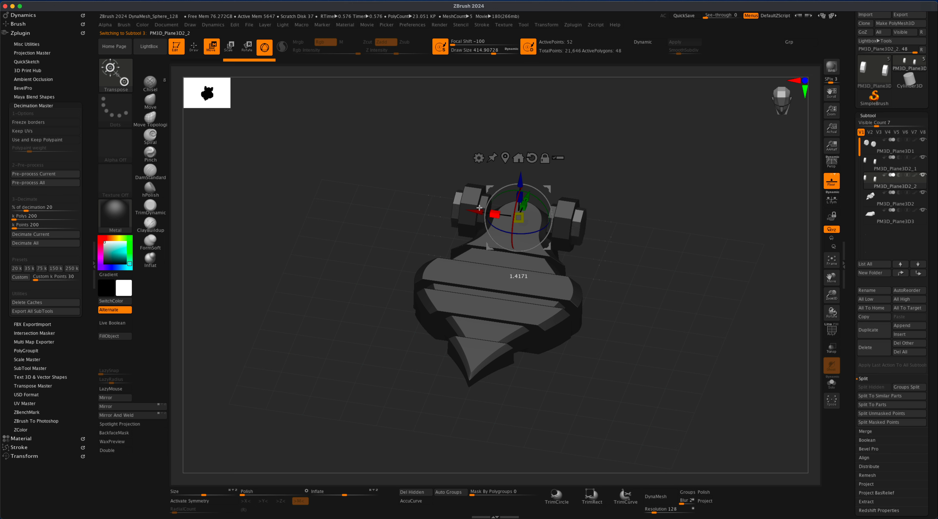
pyautogui.moveTo(624, 243); pyautogui.dragTo(658, 233)
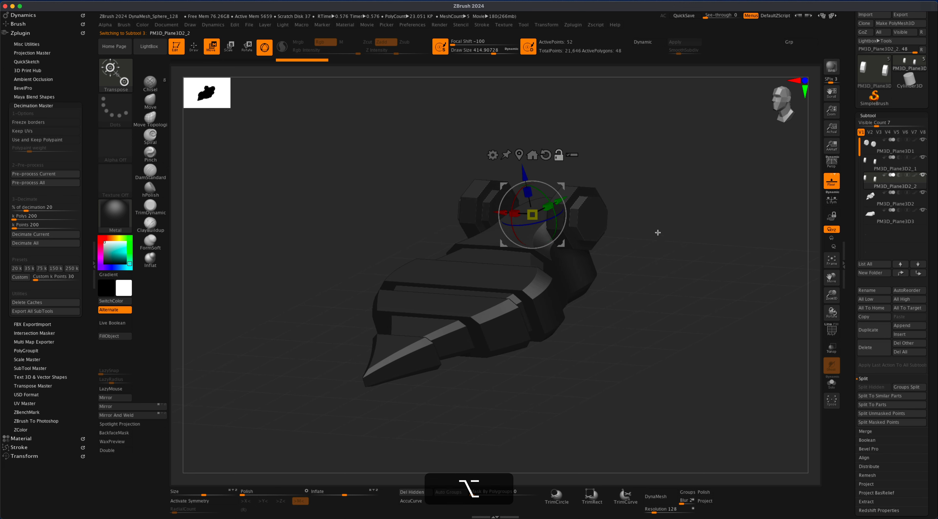
# - Hollow the wheels' outer hubs with a smaller duplicate set to subtract, flag the hubs as the boolean start, and enable Live Boolean
pyautogui.click(868, 331)
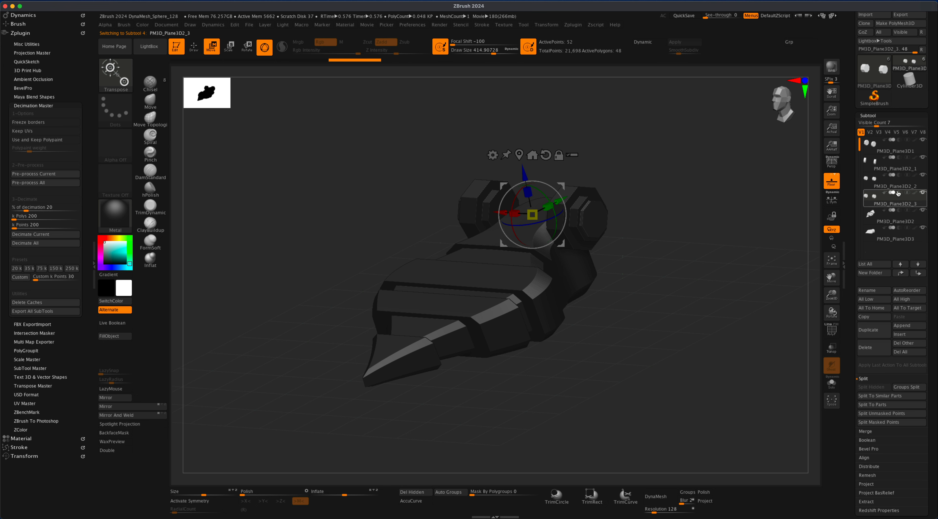
pyautogui.click(884, 178)
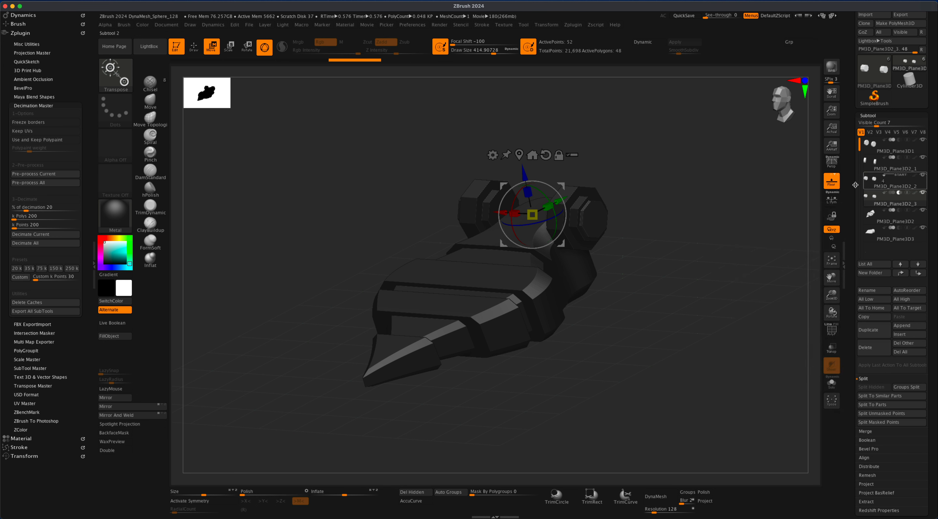
pyautogui.click(114, 325)
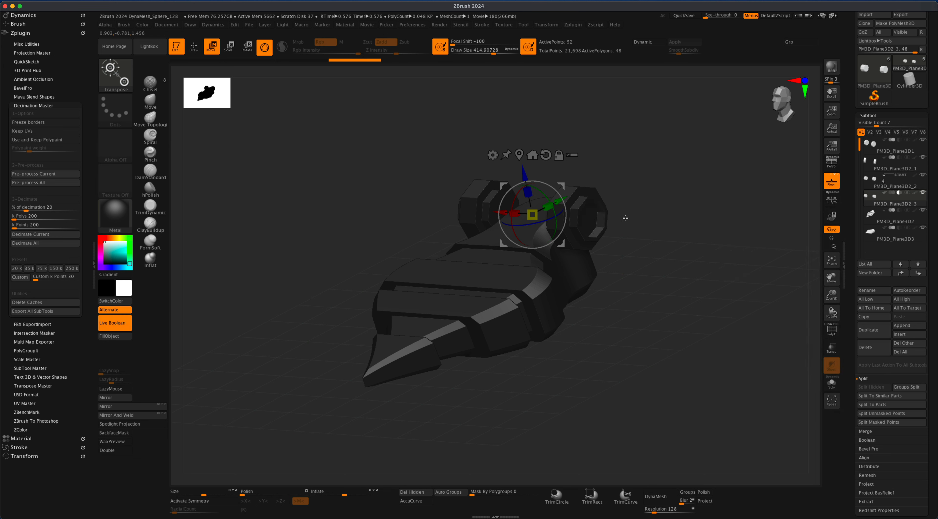
pyautogui.moveTo(623, 216); pyautogui.dragTo(550, 211)
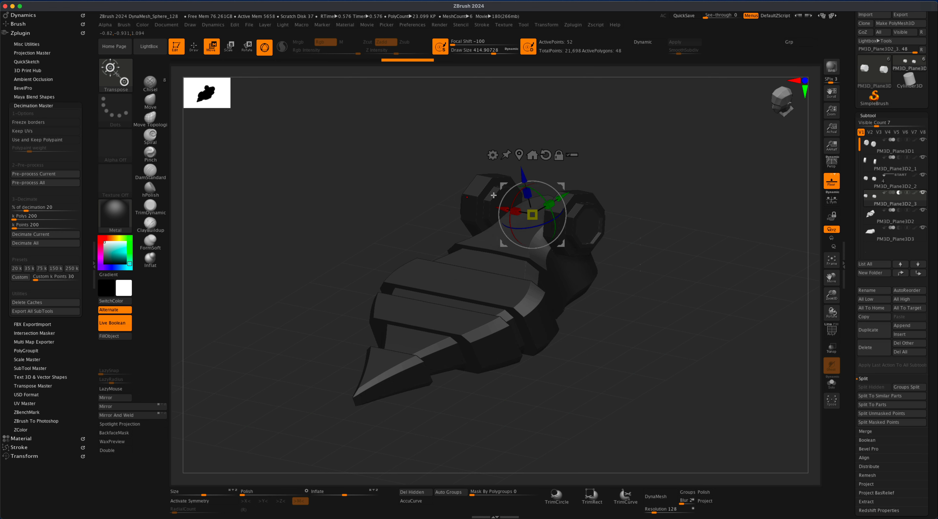
pyautogui.keyDown('alt'); pyautogui.moveTo(628, 178); pyautogui.dragTo(625, 185); pyautogui.keyUp('alt')
pyautogui.moveTo(327, 223)
pyautogui.mouseDown()
pyautogui.moveTo(381, 227)
pyautogui.moveTo(369, 234)
pyautogui.moveTo(329, 226)
pyautogui.mouseUp()
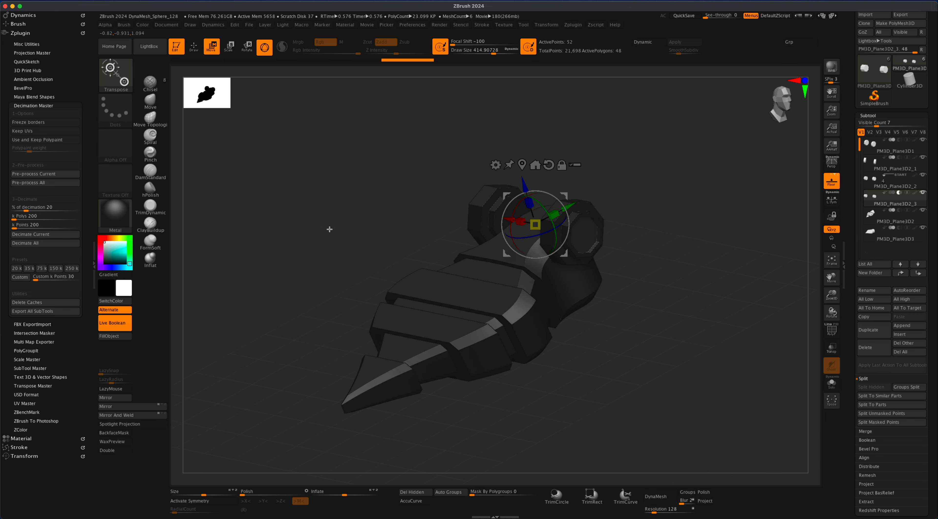
# - Return to Draw mode with draw size about 311 and render a BPR preview of the vehicle
pyautogui.click(194, 46)
pyautogui.moveTo(632, 180)
pyautogui.keyDown('alt'); pyautogui.mouseDown()
pyautogui.moveTo(660, 199)
pyautogui.moveTo(649, 186)
pyautogui.moveTo(572, 224)
pyautogui.moveTo(627, 227)
pyautogui.moveTo(662, 201)
pyautogui.mouseUp(); pyautogui.keyUp('alt')
pyautogui.press('s')
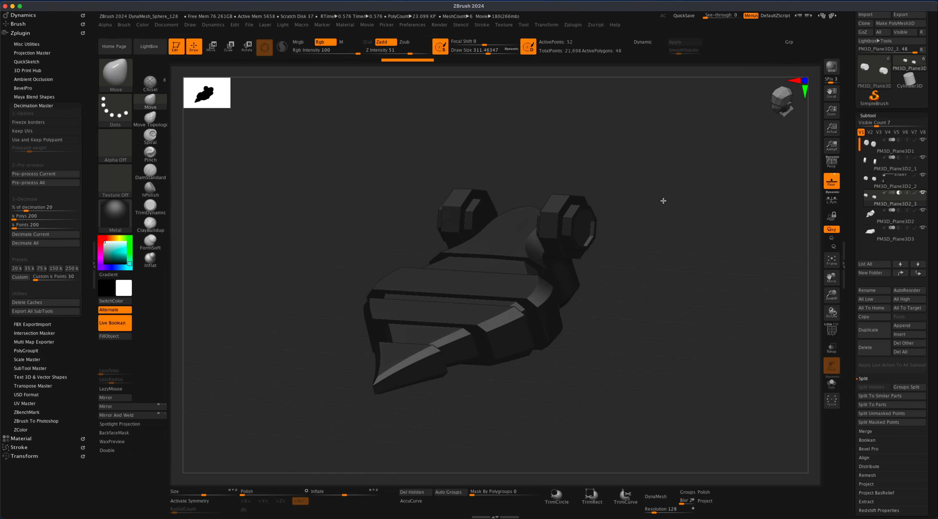
pyautogui.click(830, 69)
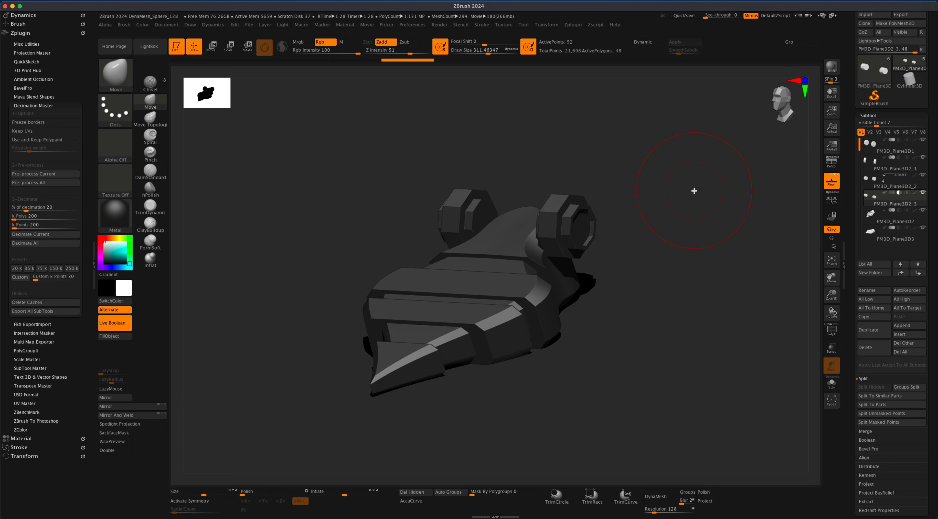
pyautogui.moveTo(694, 191); pyautogui.dragTo(718, 194)
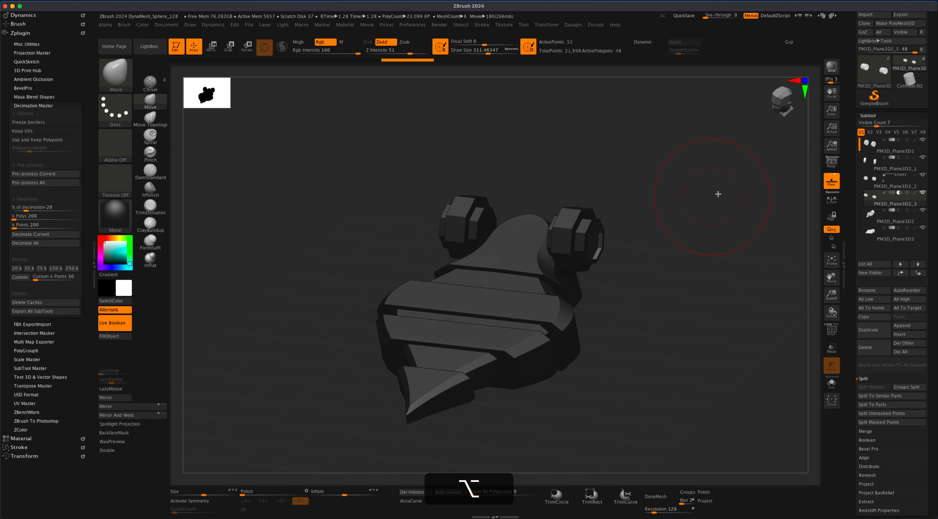
# - Duplicate the inner hub cylinders, split the copy into separate parts, and delete one of the two pieces
pyautogui.click(870, 164)
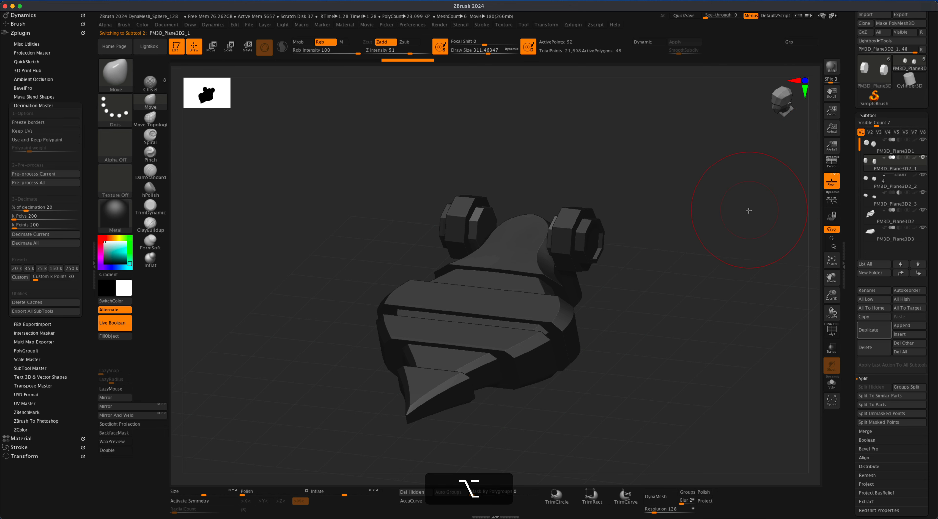
pyautogui.keyDown('alt'); pyautogui.moveTo(749, 211); pyautogui.dragTo(748, 218); pyautogui.keyUp('alt')
pyautogui.keyDown('alt'); pyautogui.moveTo(741, 324); pyautogui.dragTo(743, 314); pyautogui.keyUp('alt')
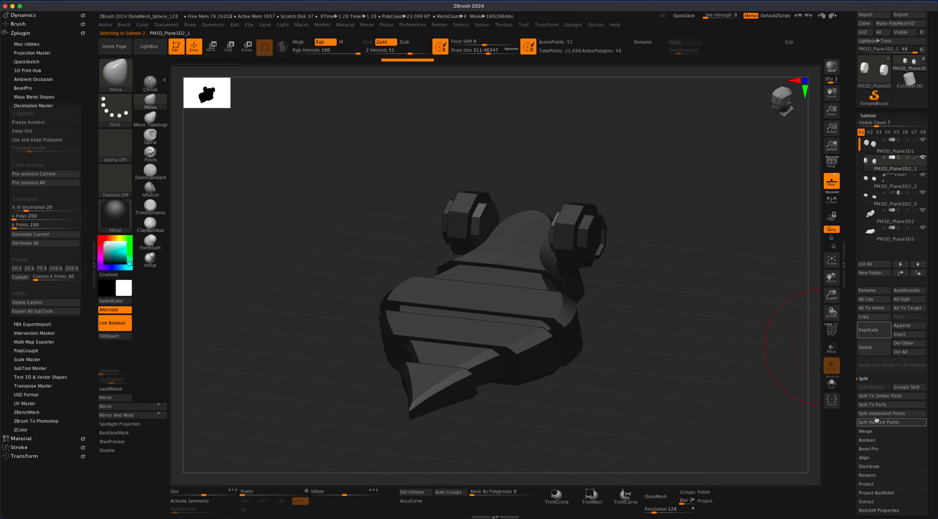
pyautogui.click(874, 332)
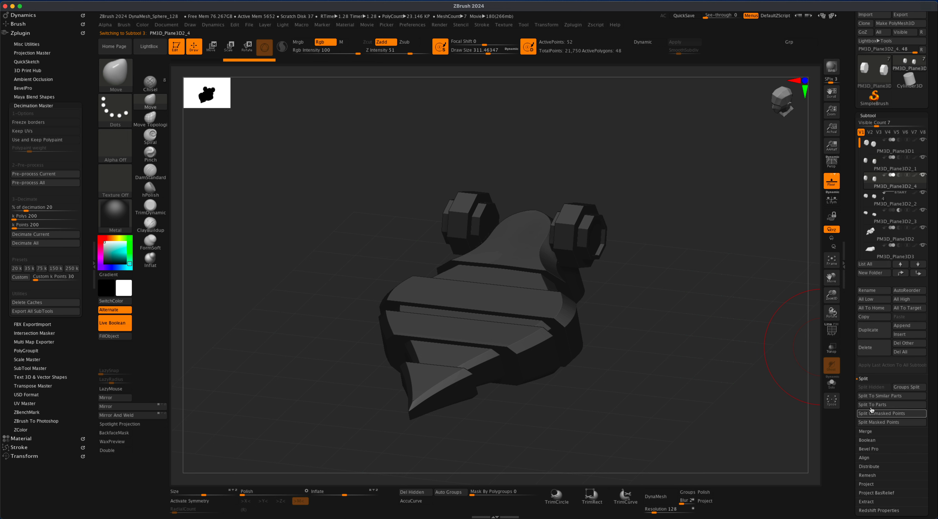
pyautogui.click(883, 405)
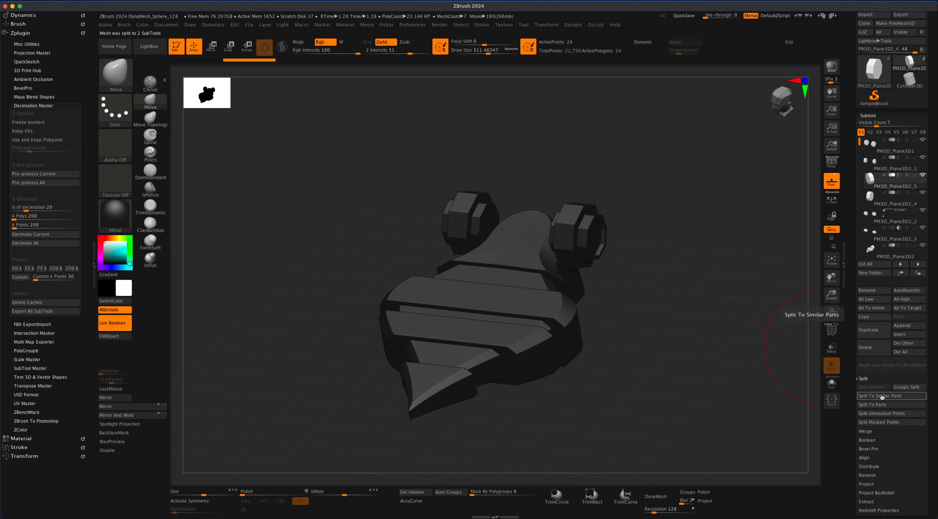
pyautogui.click(919, 197)
pyautogui.click(868, 348)
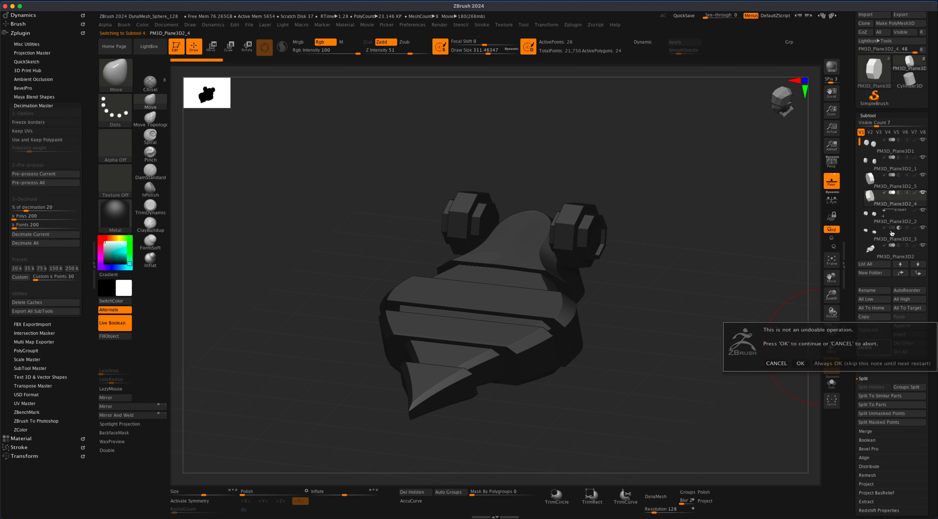
pyautogui.click(799, 362)
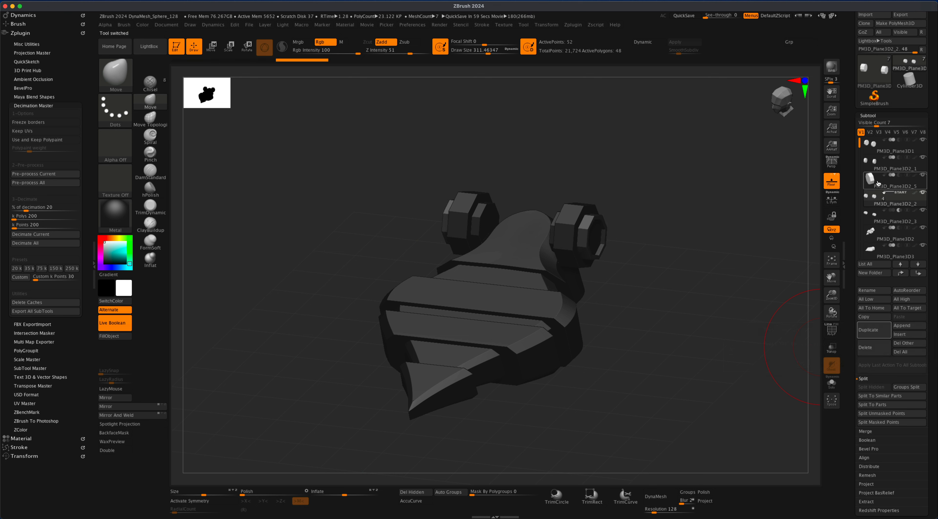
# - Center the remaining cylinder between the wheels and scale it by about 7.5 along X to form a connecting axle
pyautogui.click(871, 180)
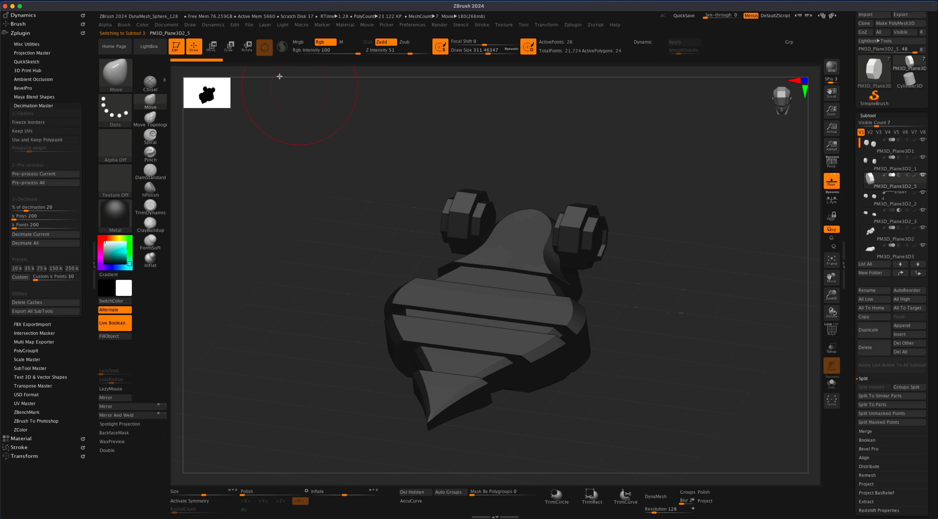
pyautogui.click(214, 50)
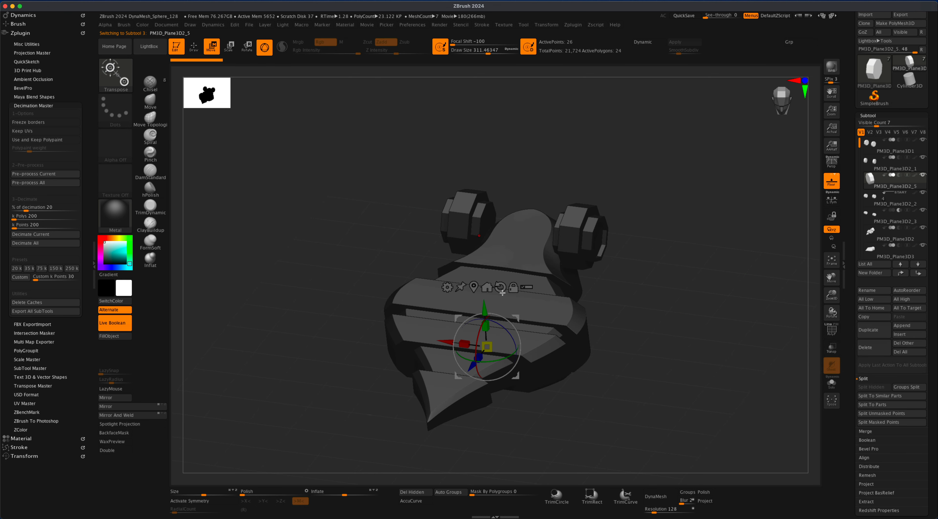
pyautogui.click(474, 290)
pyautogui.moveTo(441, 221); pyautogui.dragTo(486, 227)
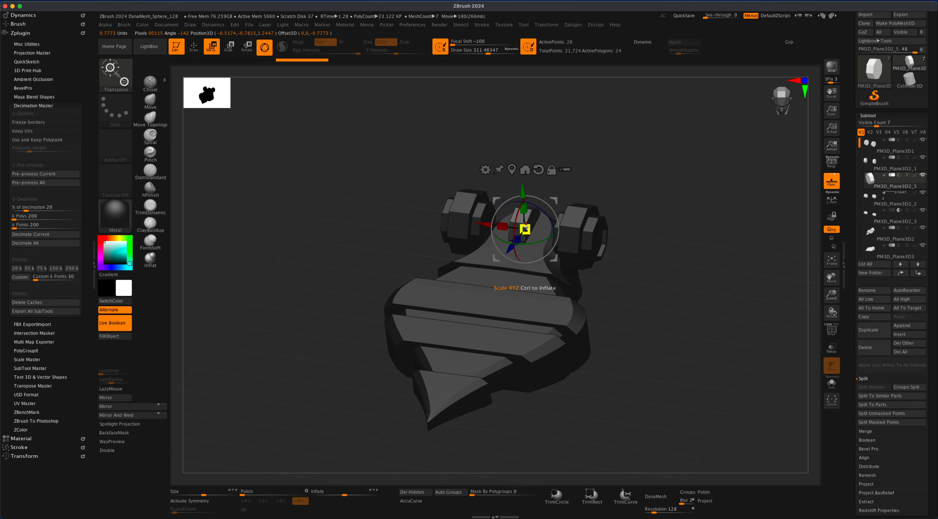
pyautogui.moveTo(645, 200); pyautogui.dragTo(608, 195)
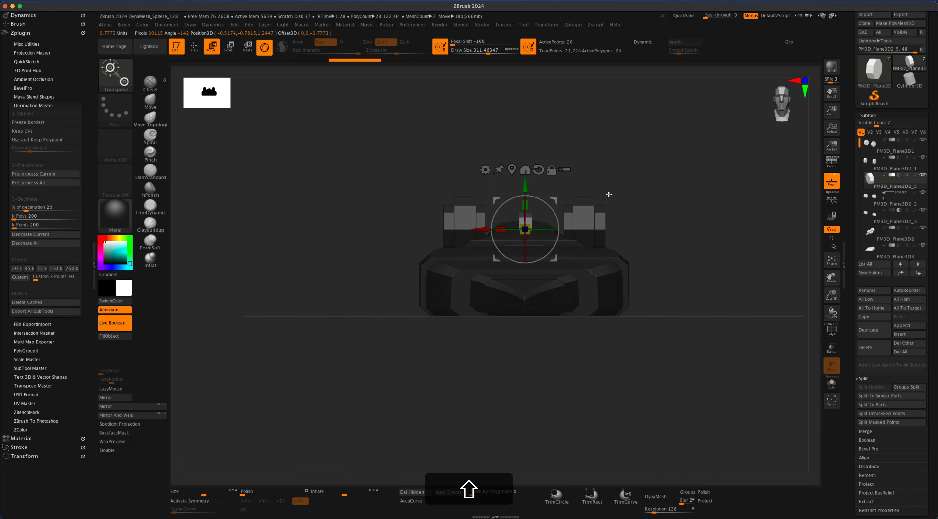
pyautogui.moveTo(486, 230); pyautogui.dragTo(481, 230)
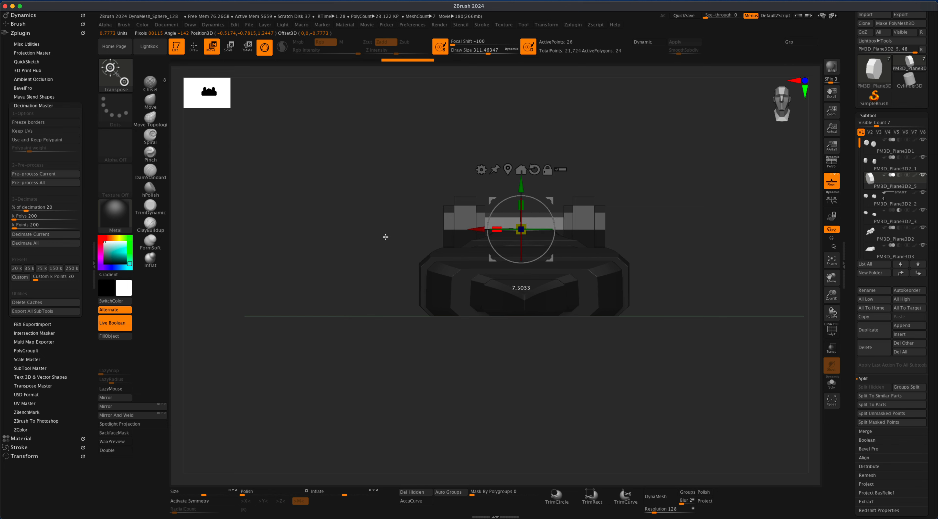
pyautogui.moveTo(334, 308); pyautogui.dragTo(386, 348)
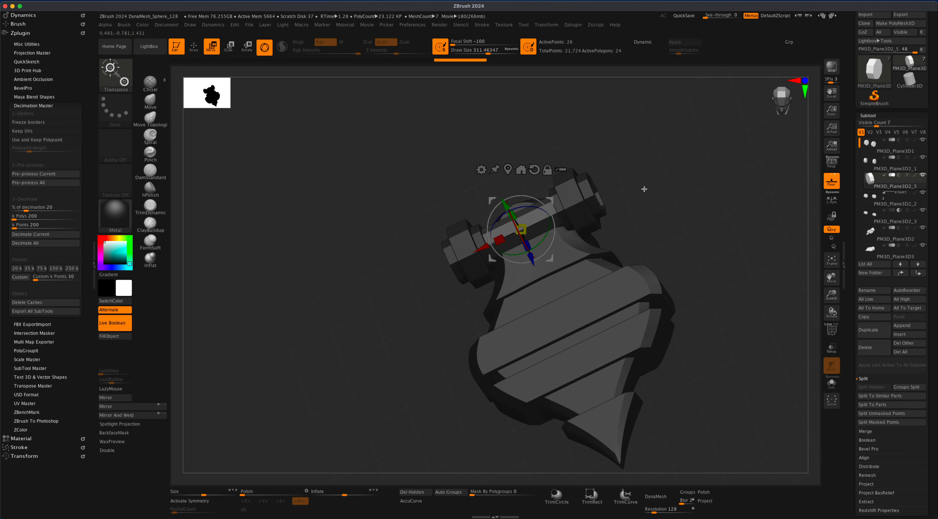
pyautogui.moveTo(645, 188); pyautogui.dragTo(676, 268)
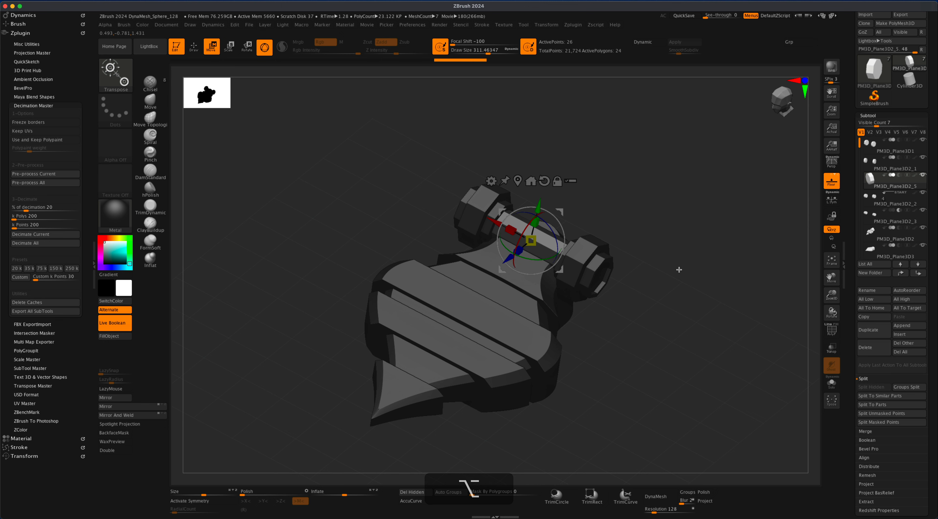
# - Duplicate the axle and reshape the copy into a shorter, thicker block at its middle, scaling it up uniformly by about 1.46
pyautogui.click(872, 332)
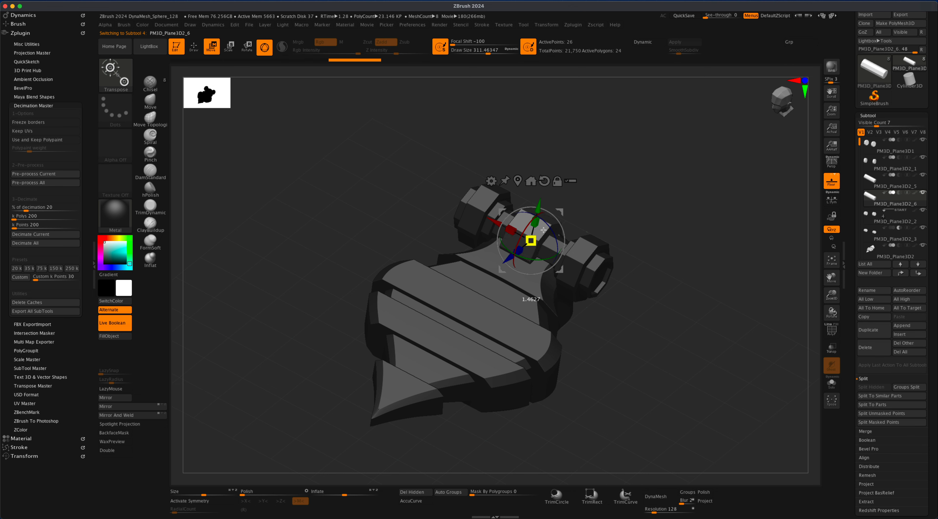
pyautogui.moveTo(643, 209); pyautogui.dragTo(624, 198)
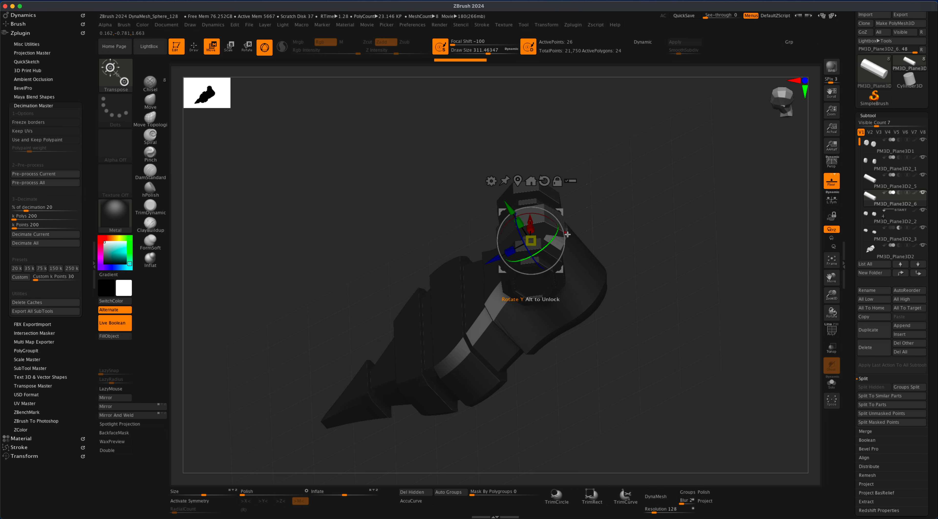
pyautogui.moveTo(567, 234); pyautogui.dragTo(637, 200)
pyautogui.click(193, 47)
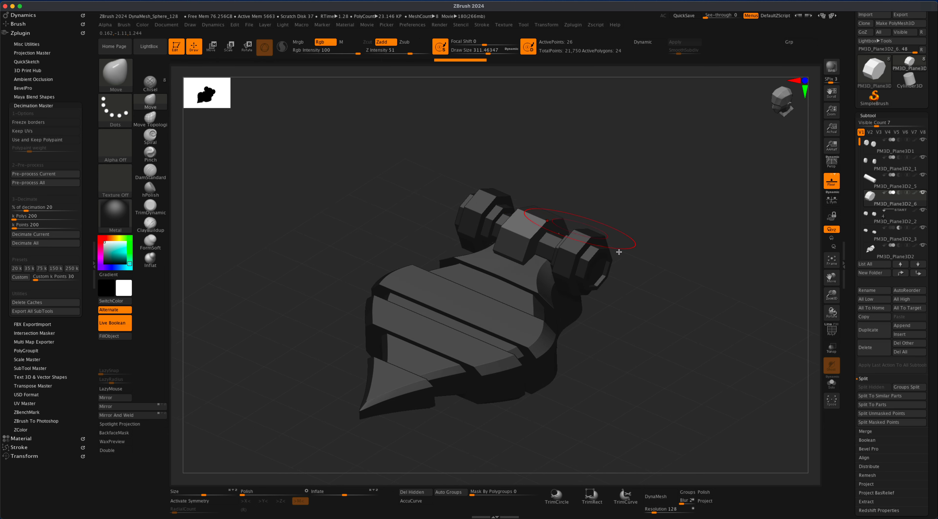
pyautogui.moveTo(617, 247)
pyautogui.mouseDown()
pyautogui.moveTo(656, 261)
pyautogui.moveTo(639, 293)
pyautogui.moveTo(684, 298)
pyautogui.moveTo(653, 295)
pyautogui.moveTo(660, 280)
pyautogui.moveTo(681, 306)
pyautogui.moveTo(672, 303)
pyautogui.mouseUp()
# - Turn on perspective and render a BPR preview of the whole vehicle
pyautogui.click(835, 164)
pyautogui.moveTo(573, 346); pyautogui.dragTo(615, 343)
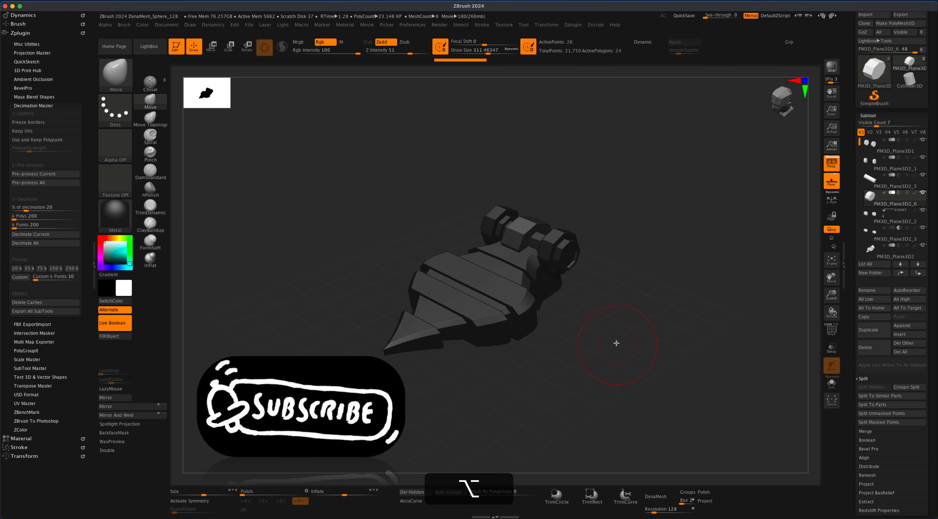
pyautogui.click(831, 67)
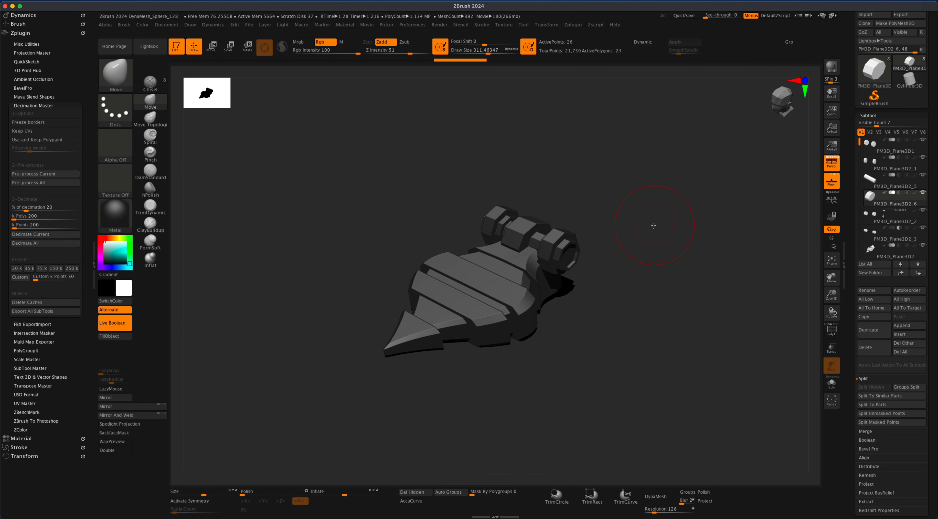
pyautogui.moveTo(658, 228); pyautogui.dragTo(716, 213)
# - Display the polyframe on the central axle block and switch to the ZModeler brush
pyautogui.click(831, 330)
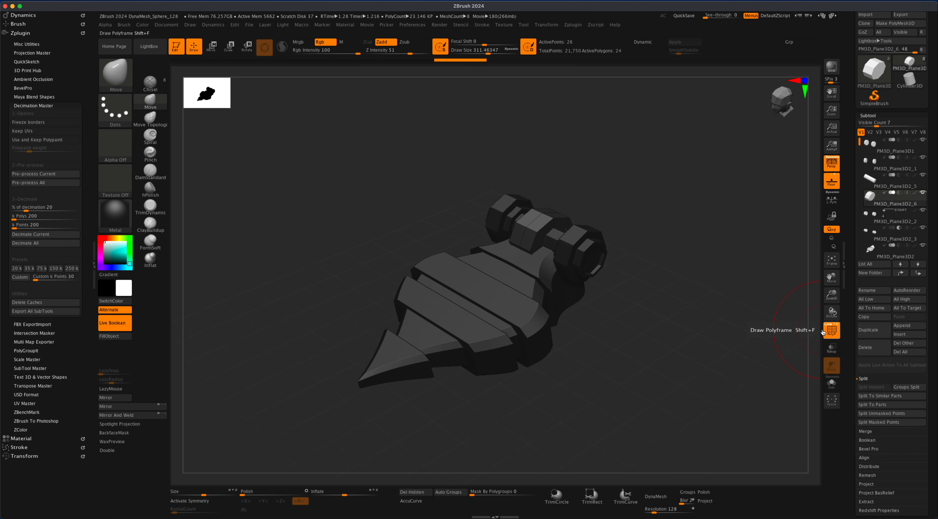
pyautogui.moveTo(679, 295)
pyautogui.keyDown('alt'); pyautogui.mouseDown()
pyautogui.moveTo(686, 306)
pyautogui.moveTo(577, 198)
pyautogui.mouseUp(); pyautogui.keyUp('alt')
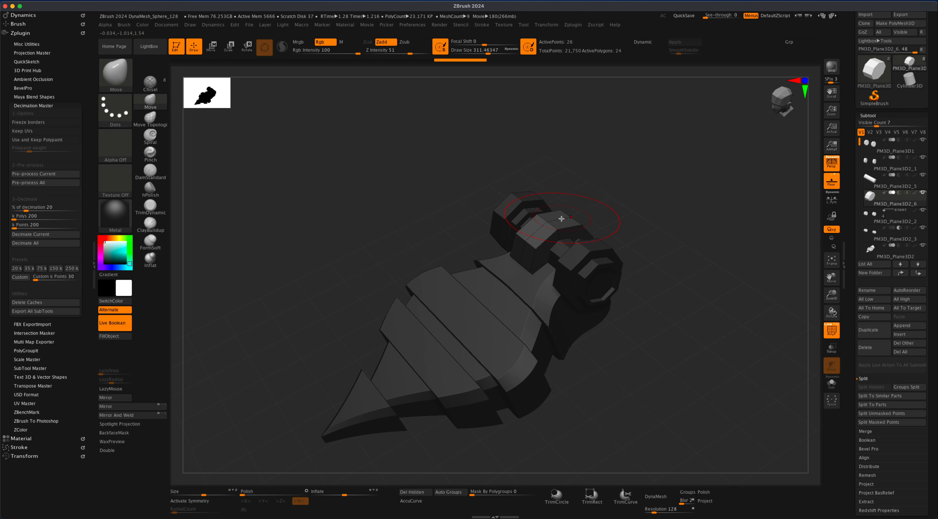
pyautogui.press('s')
pyautogui.click(551, 221)
pyautogui.click(837, 325)
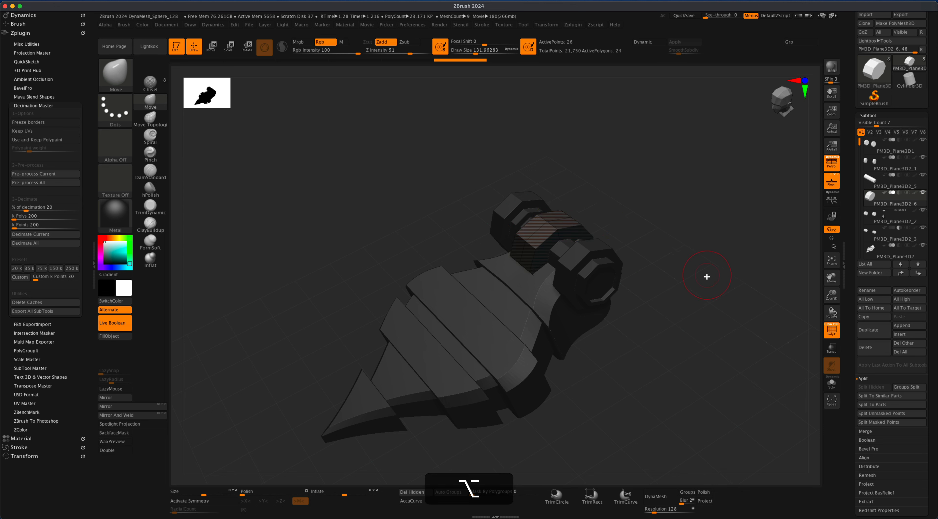
pyautogui.moveTo(707, 277)
pyautogui.keyDown('alt'); pyautogui.mouseDown()
pyautogui.moveTo(700, 305)
pyautogui.moveTo(690, 295)
pyautogui.mouseUp(); pyautogui.keyUp('alt')
pyautogui.click(145, 86)
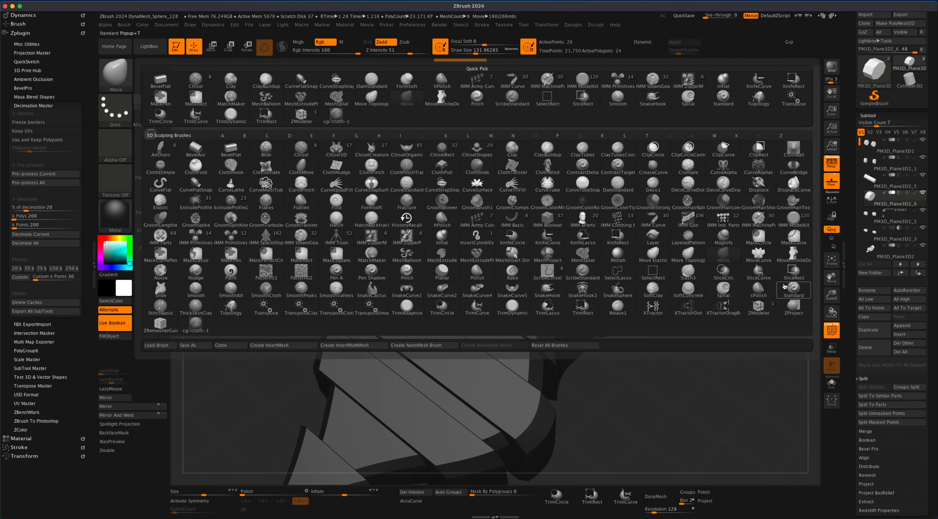
pyautogui.click(758, 307)
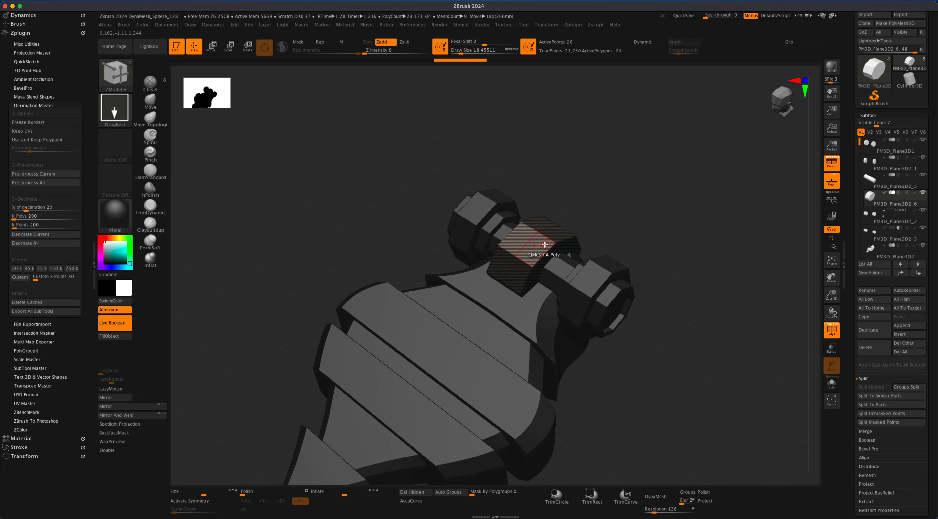
# - Try to assign a new polygroup to a single polygon on top of the central block with ZModeler, and hide the polyframe
pyautogui.press('space')
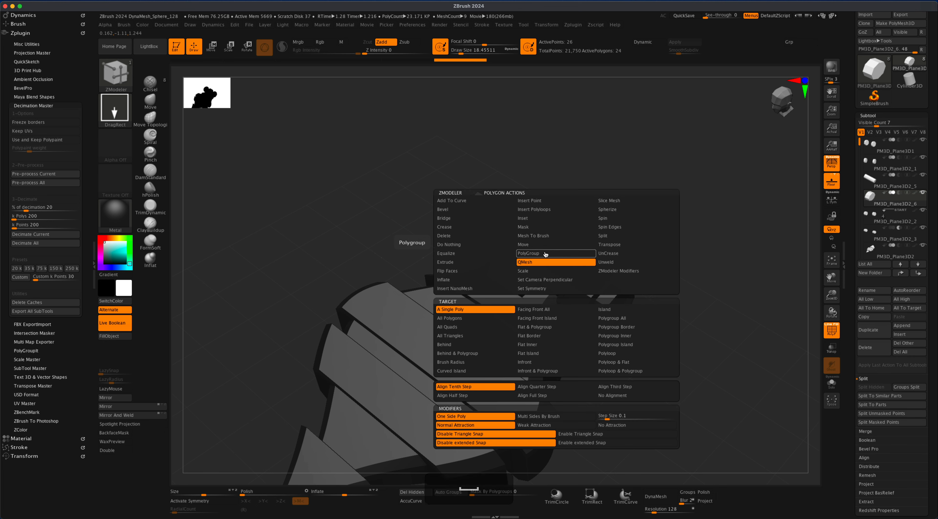
pyautogui.click(551, 255)
pyautogui.press('alt')
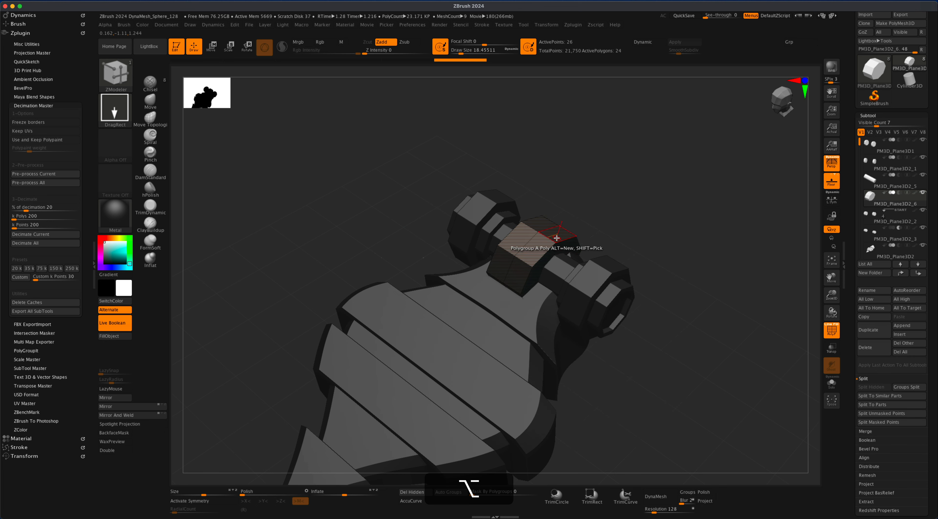
pyautogui.press('alt+super+z')
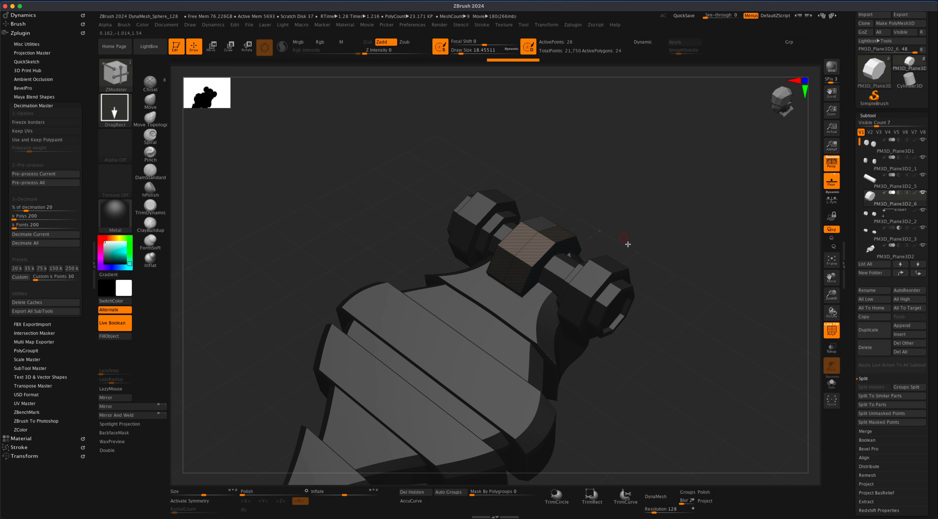
pyautogui.click(832, 331)
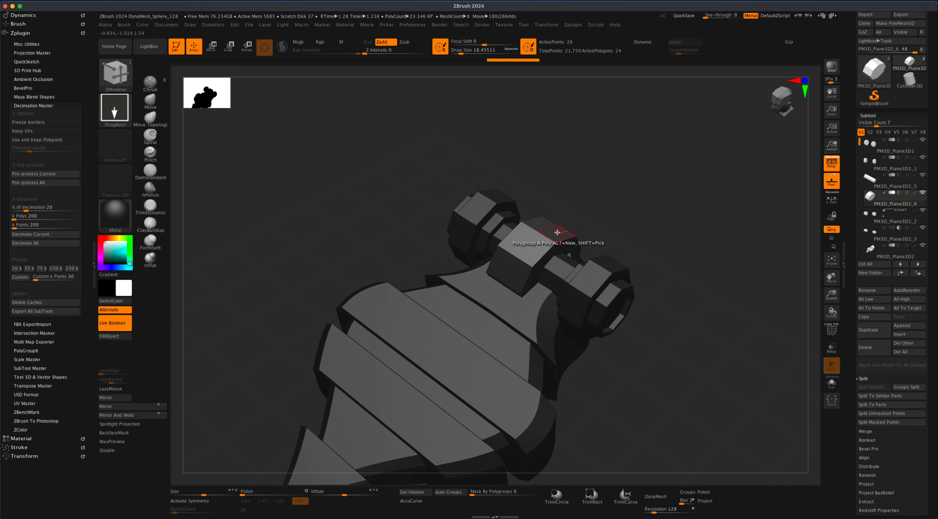
# - Extrude a single polygon on top of the central block upward into a tall post with ZModeler's QMesh action
pyautogui.press('space')
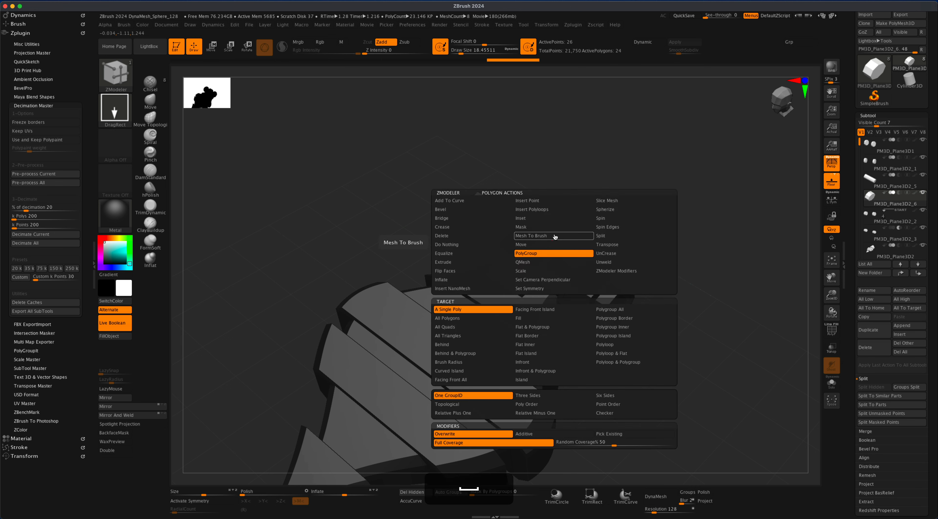
pyautogui.click(538, 263)
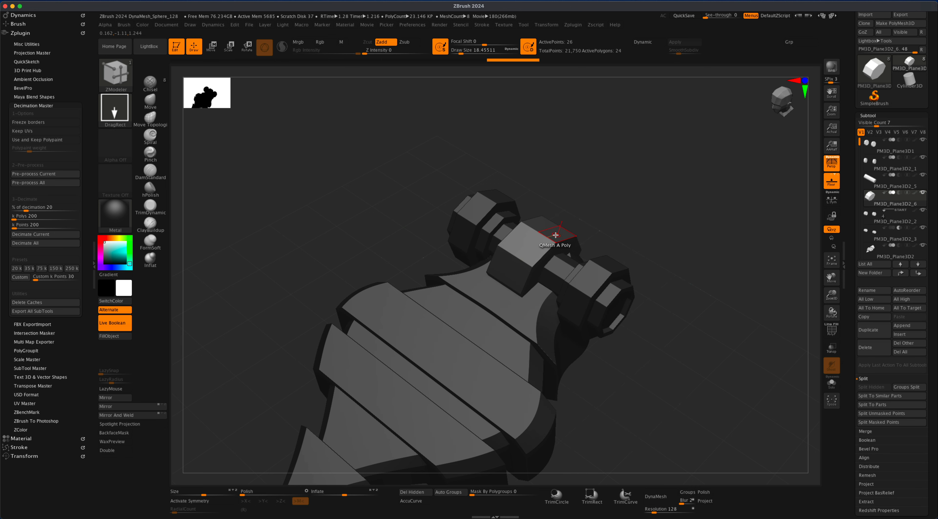
pyautogui.moveTo(555, 237); pyautogui.dragTo(563, 198)
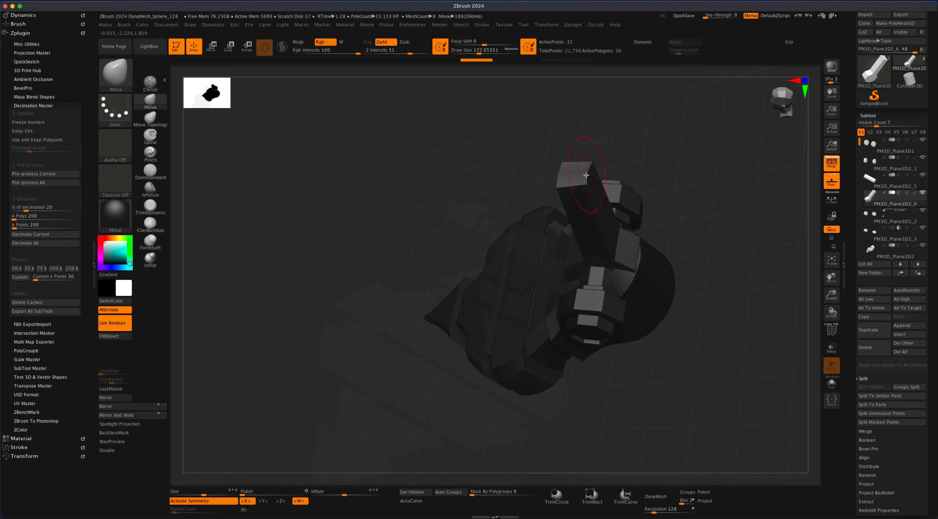
# - Narrow the upper end of the post symmetrically with a small Move brush, enabling local symmetry across X
pyautogui.press('s')
pyautogui.moveTo(643, 155); pyautogui.dragTo(638, 154)
pyautogui.moveTo(595, 183); pyautogui.dragTo(589, 182)
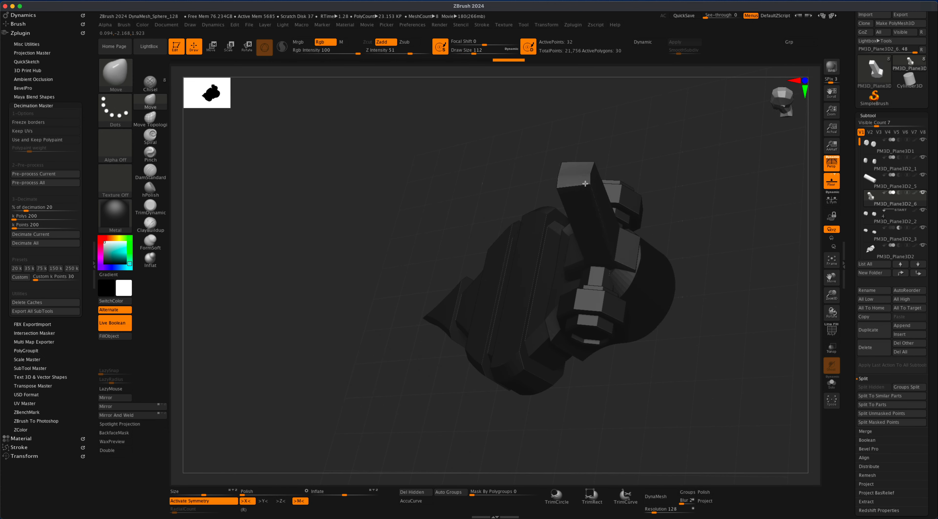
pyautogui.press('s')
pyautogui.moveTo(623, 144); pyautogui.dragTo(616, 144)
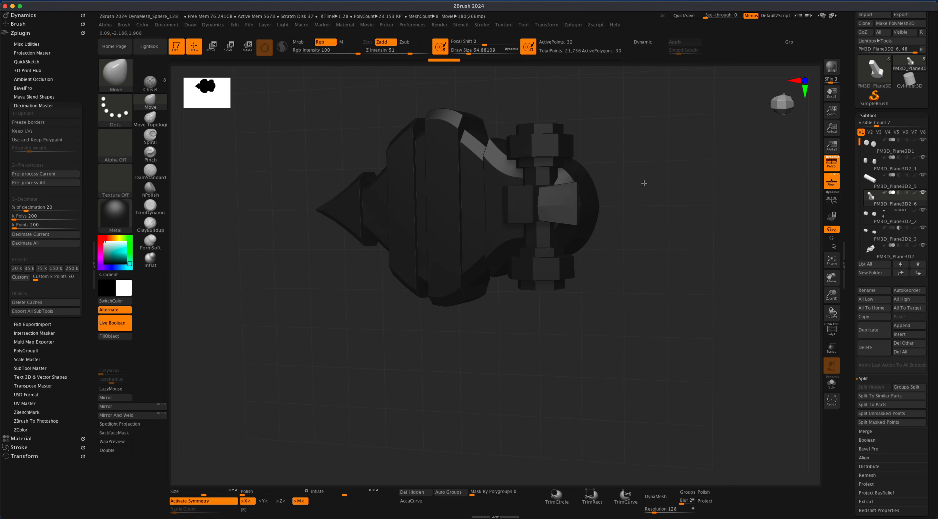
pyautogui.click(824, 196)
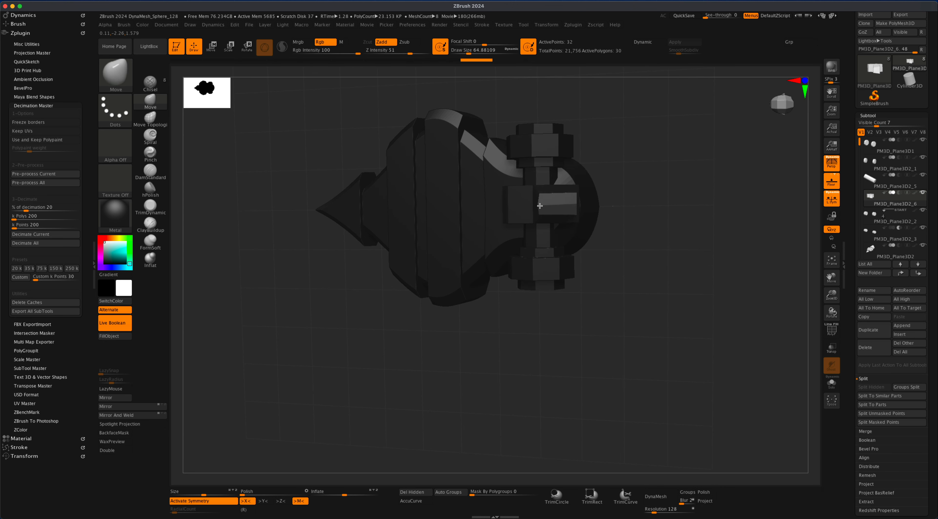
pyautogui.moveTo(538, 230); pyautogui.dragTo(602, 237, button='right')
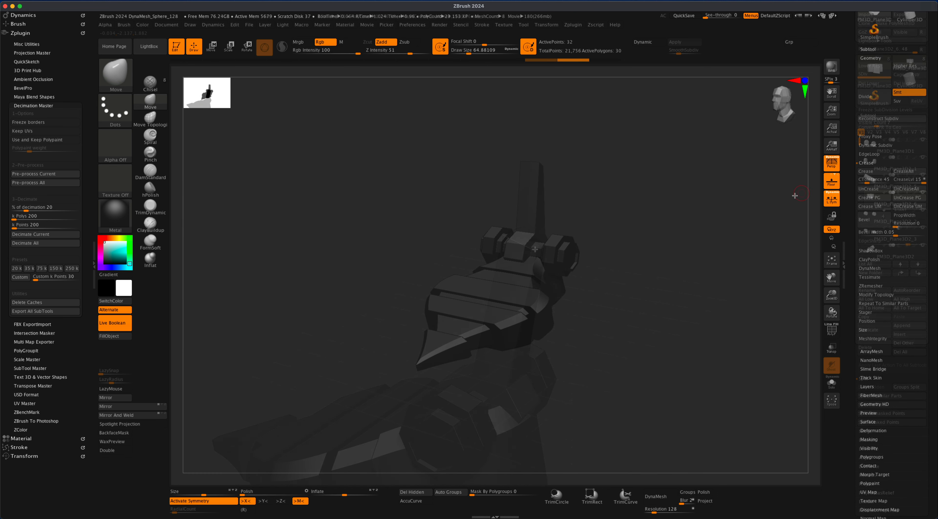
# - Crease the hard edges of the block with its post and subdivide the mesh to level 7
pyautogui.hotkey('ctrl', 'd')
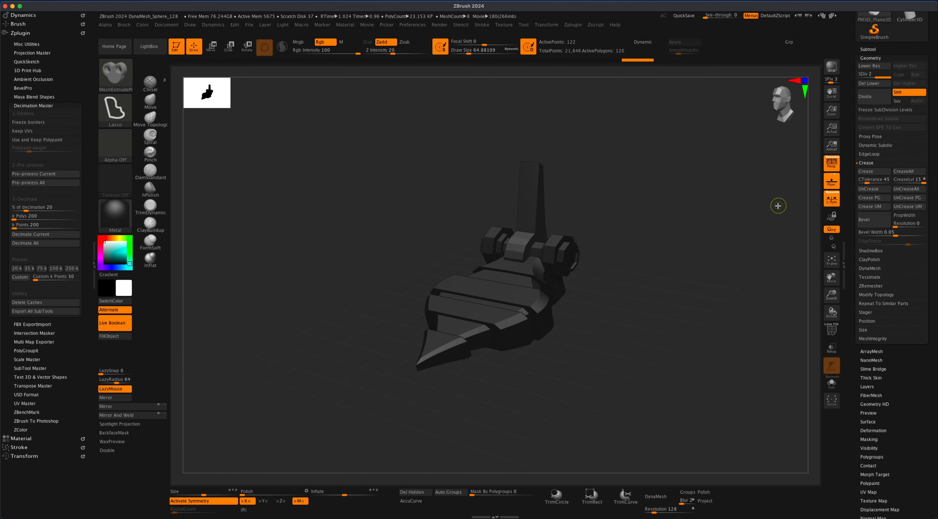
pyautogui.hotkey('ctrl', 'd')
pyautogui.hotkey('ctrl', 'd')
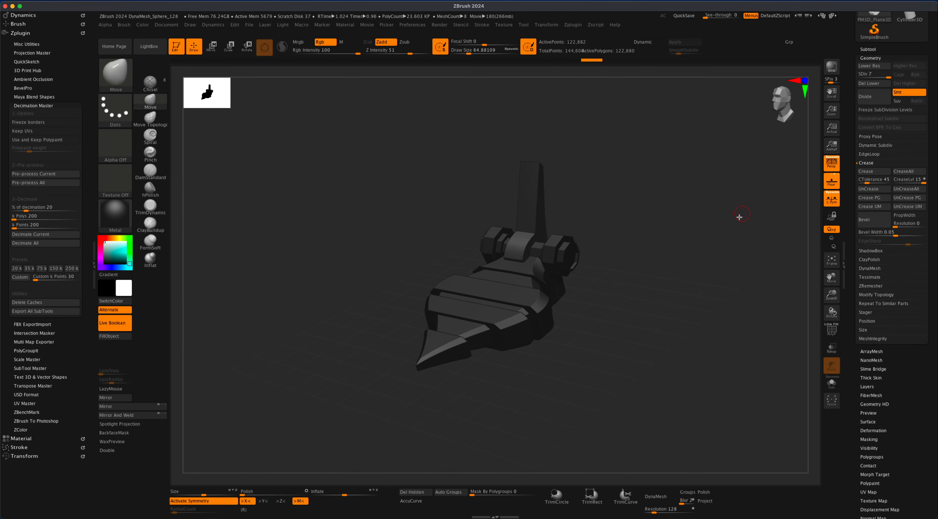
# - Render BPR previews of the complete vehicle from a three-quarter front view
pyautogui.moveTo(737, 216)
pyautogui.mouseDown()
pyautogui.moveTo(772, 231)
pyautogui.moveTo(707, 220)
pyautogui.moveTo(736, 233)
pyautogui.moveTo(706, 227)
pyautogui.moveTo(628, 260)
pyautogui.moveTo(588, 259)
pyautogui.moveTo(661, 190)
pyautogui.moveTo(657, 238)
pyautogui.moveTo(672, 192)
pyautogui.mouseUp()
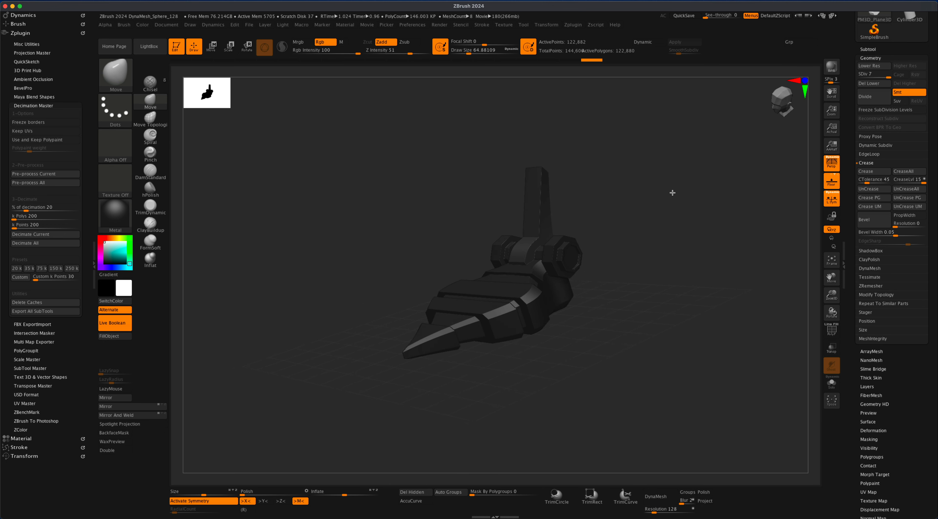
pyautogui.click(826, 69)
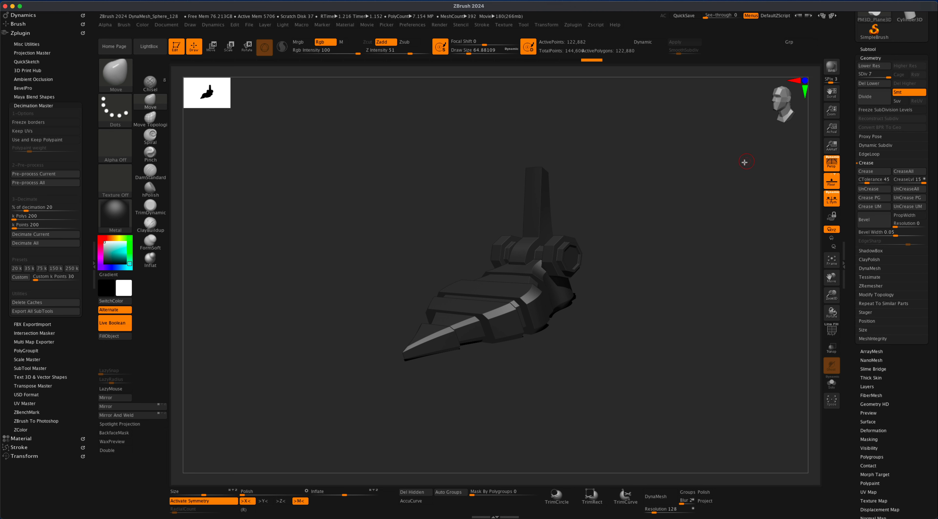
pyautogui.moveTo(701, 202)
pyautogui.mouseDown()
pyautogui.moveTo(670, 211)
pyautogui.moveTo(679, 221)
pyautogui.mouseUp()
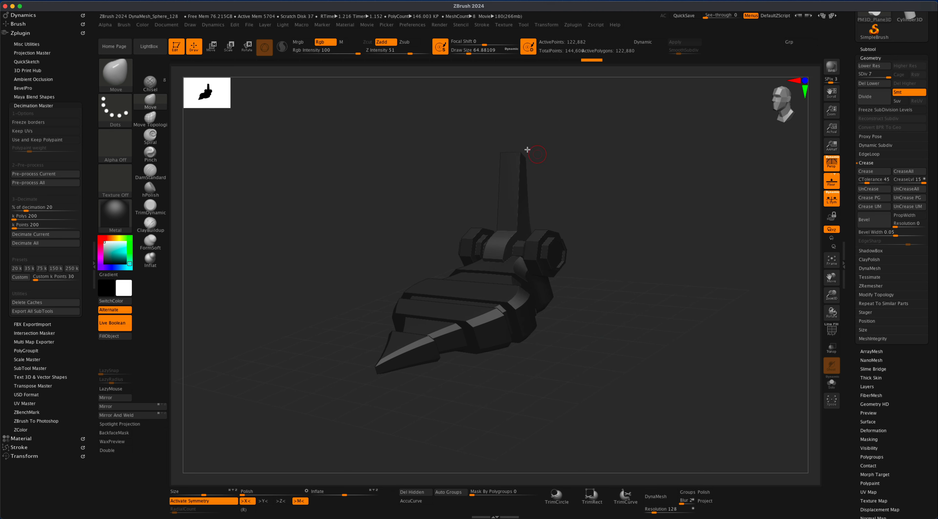
pyautogui.click(831, 67)
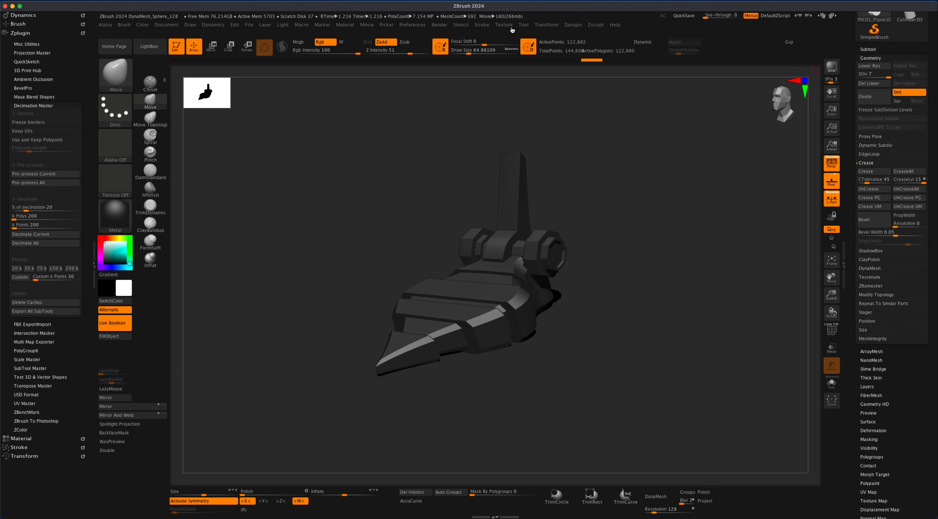
# - Enable the F3 Sharpen filter in the BPR filters and set its radius to 99
pyautogui.click(442, 26)
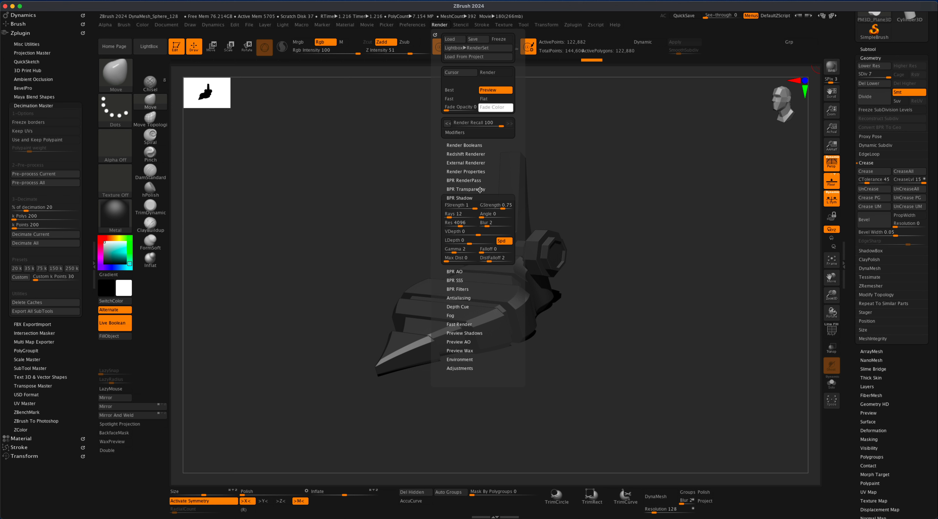
pyautogui.click(461, 290)
pyautogui.click(492, 294)
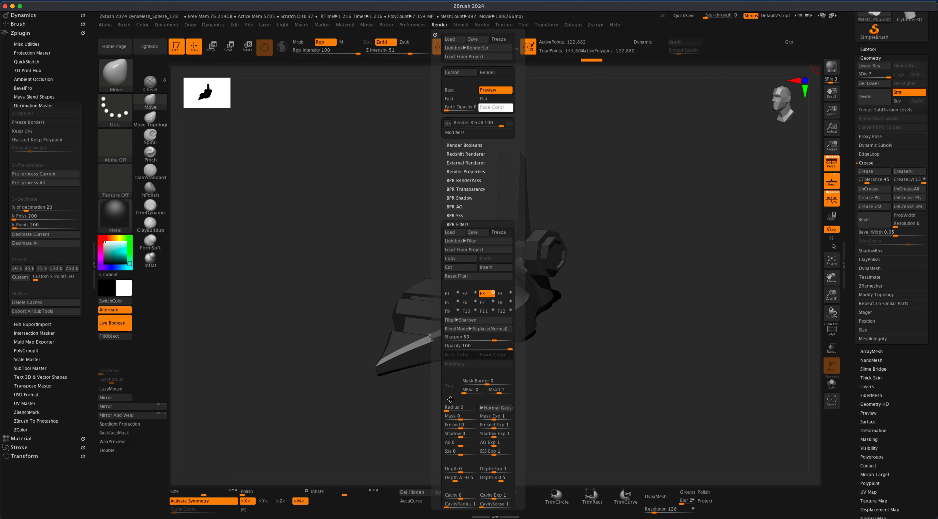
pyautogui.click(467, 411)
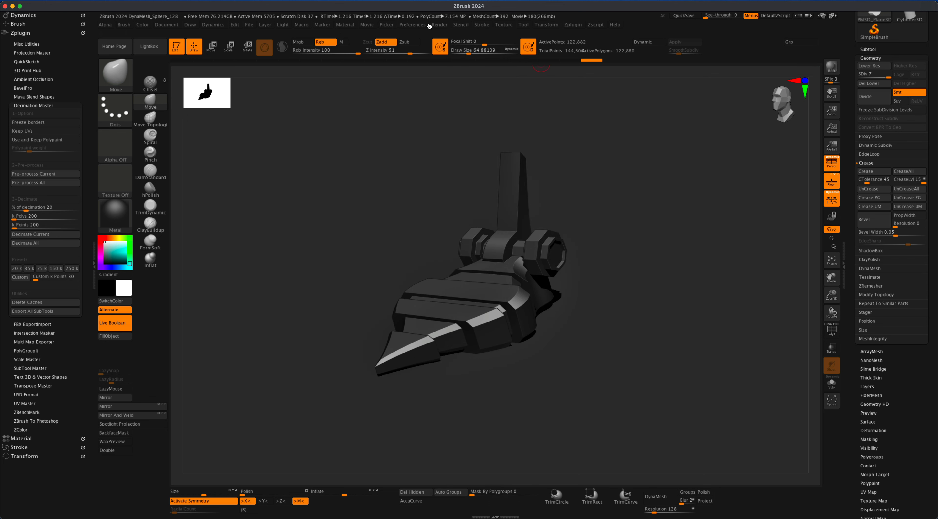
pyautogui.click(439, 26)
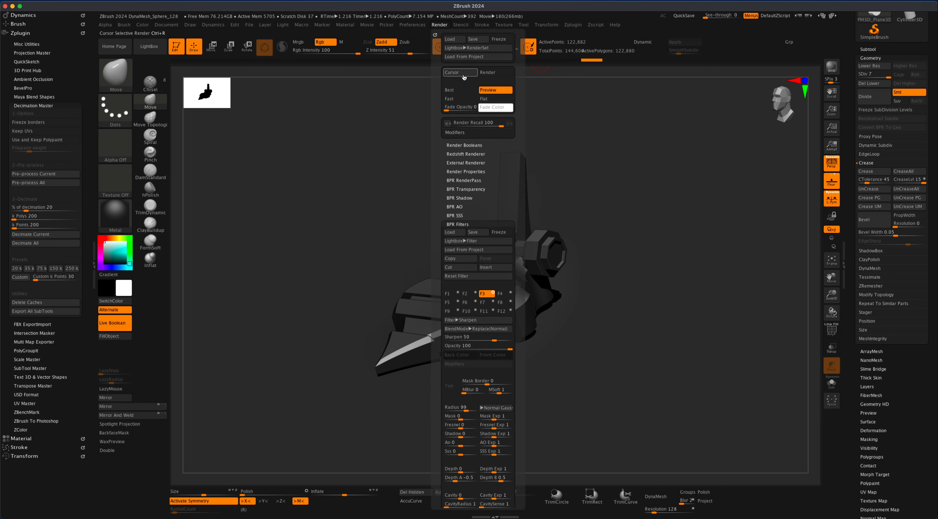
# - Delete the existing movie recording and record a new turntable of the vehicle
pyautogui.moveTo(373, 27)
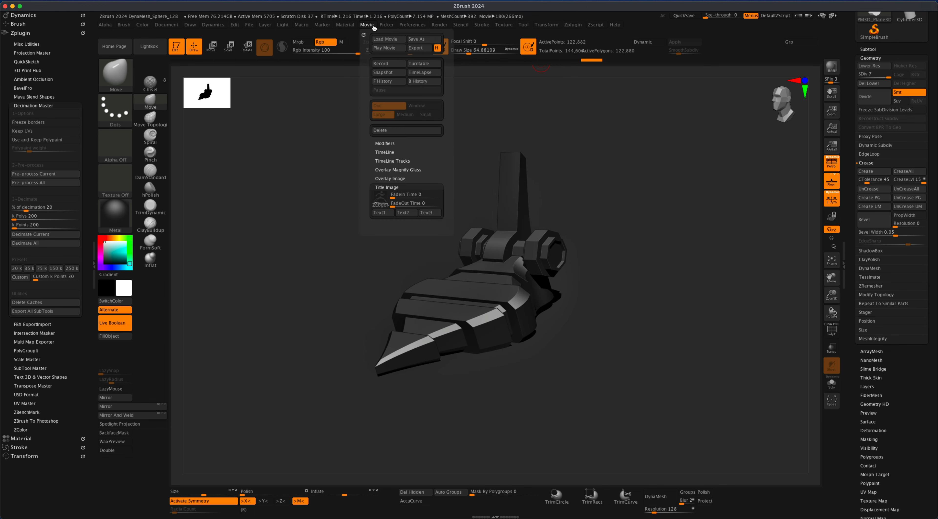
pyautogui.click(408, 132)
pyautogui.click(445, 171)
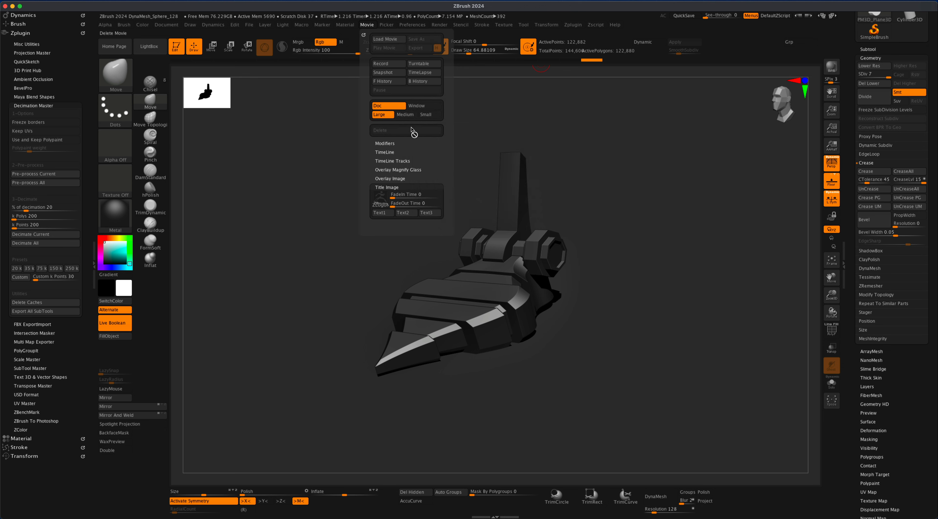
pyautogui.click(431, 64)
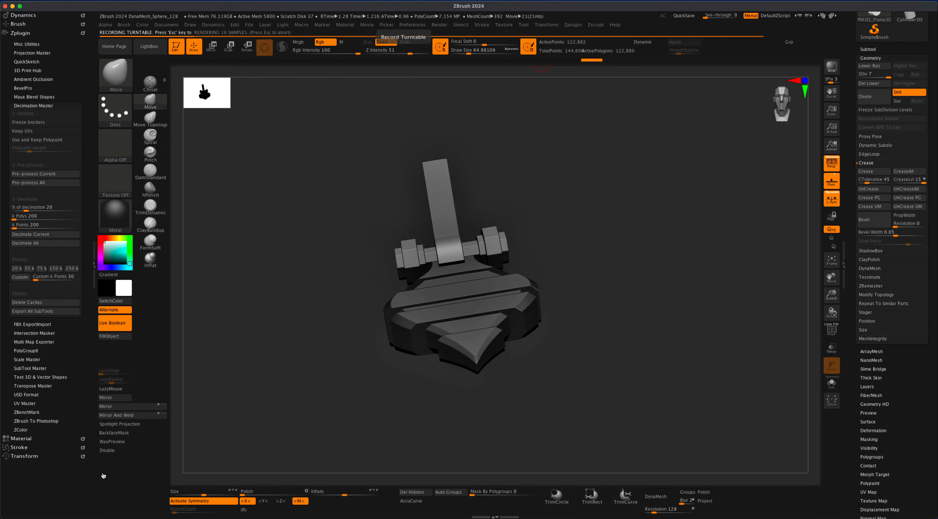